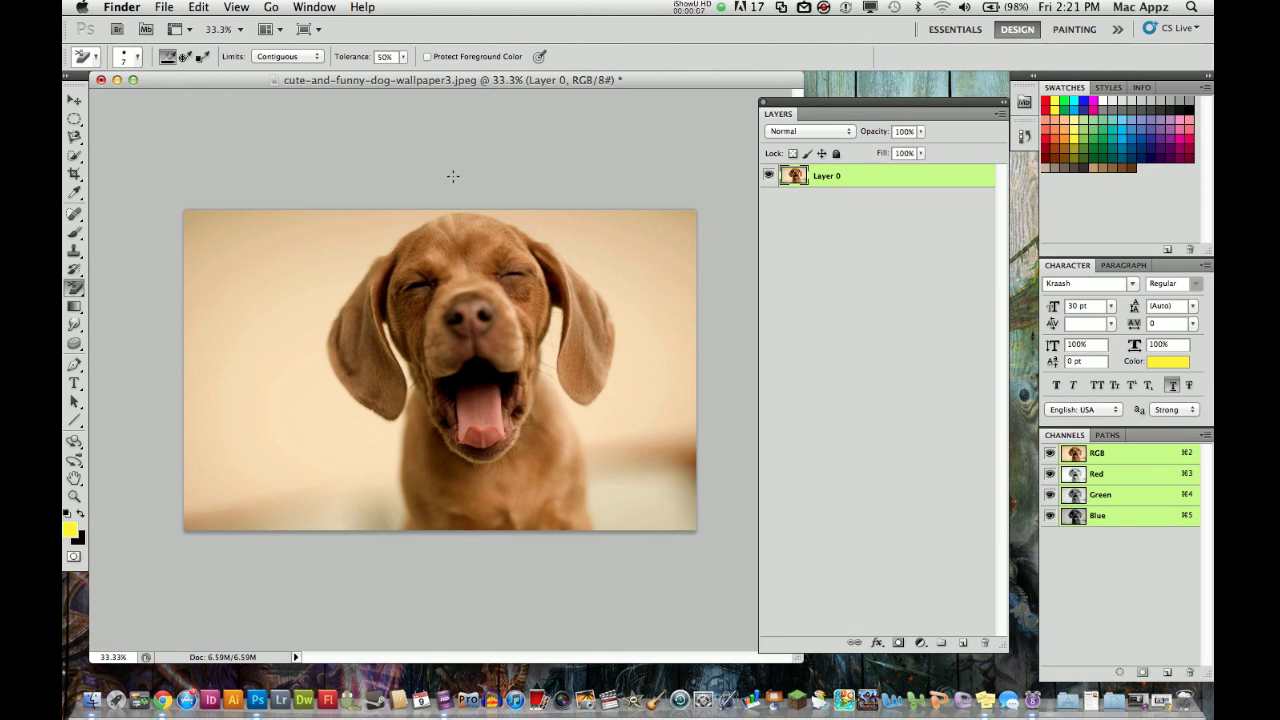
Step: Rename Layer 0 in the Layers panel to 'Dog'
click(453, 176)
click(832, 183)
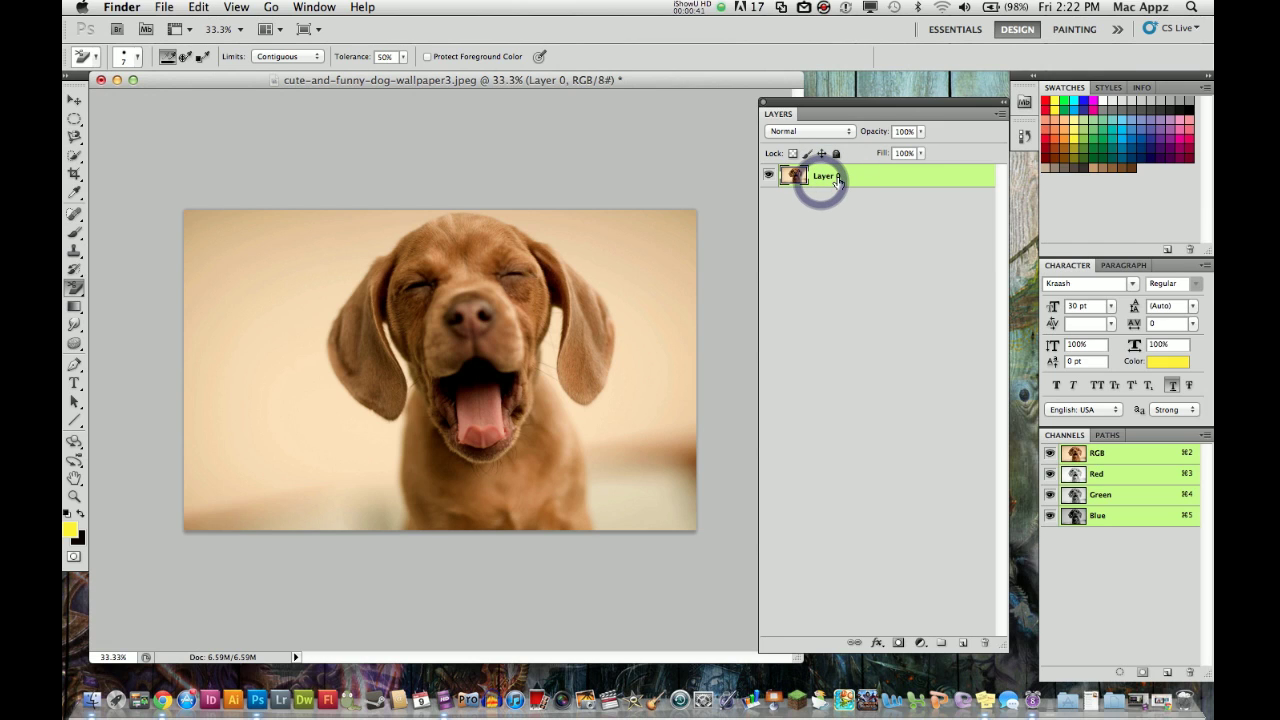
double_click(838, 178)
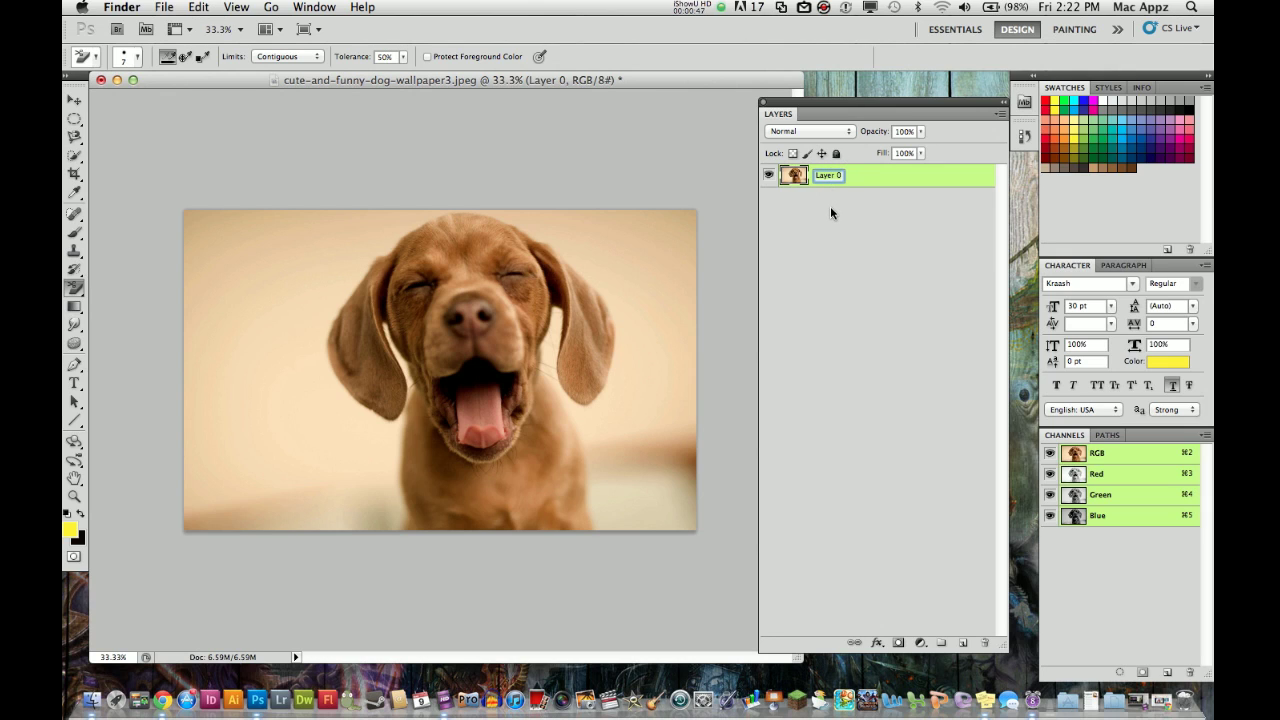
text(Dog)
key(Return)
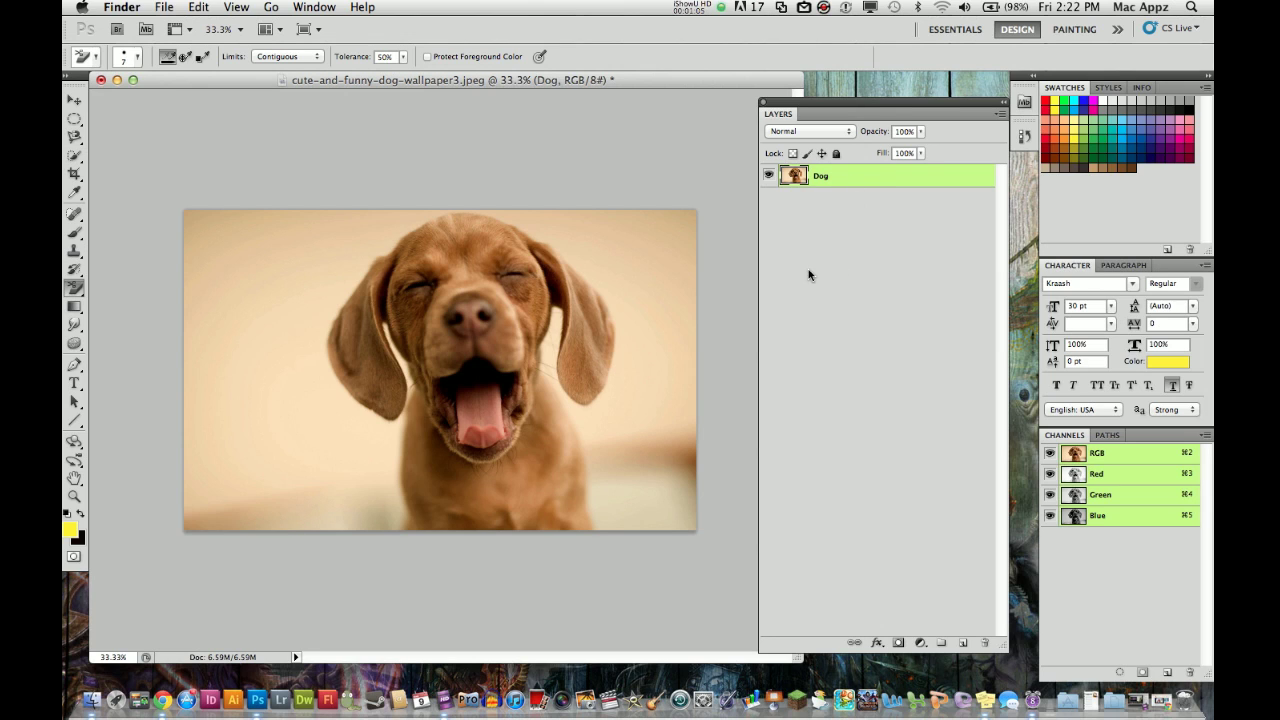
Step: Lock the Dog layer's pixels and add a new empty Layer 1 above it
click(807, 153)
click(963, 643)
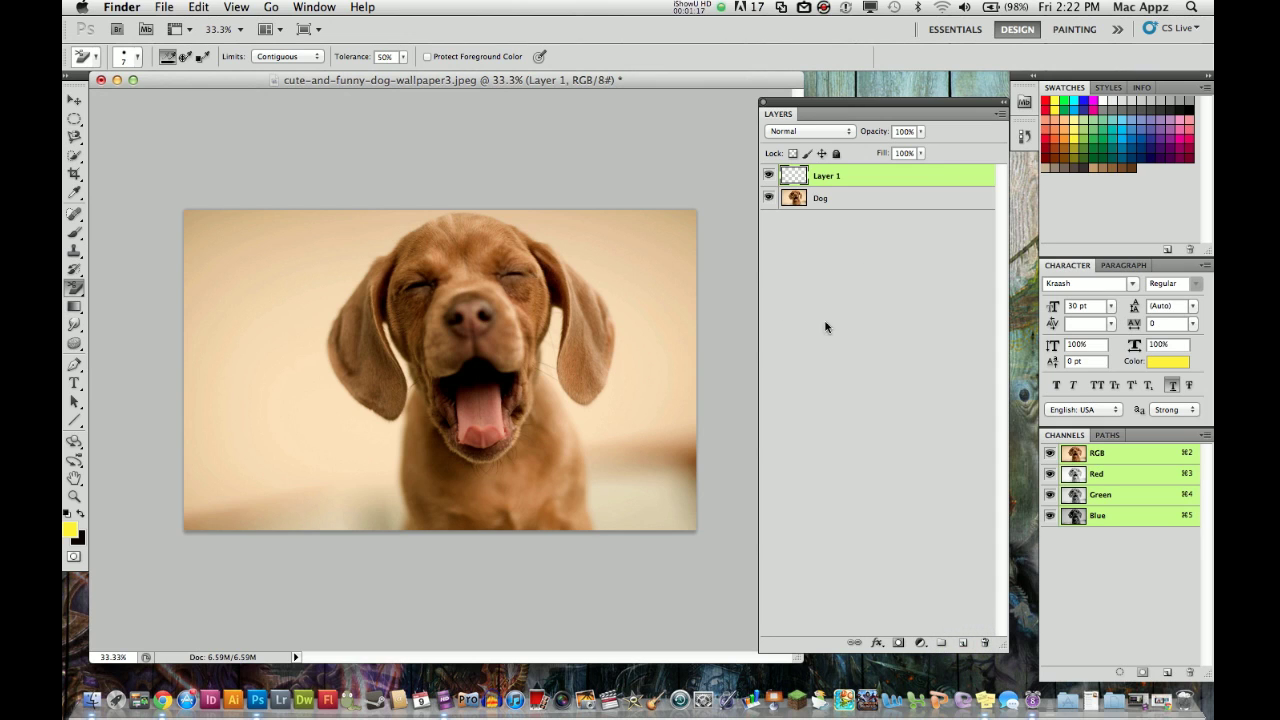
click(830, 174)
Step: Set up the Brush tool with a Hard Round preset at 37 px
click(75, 233)
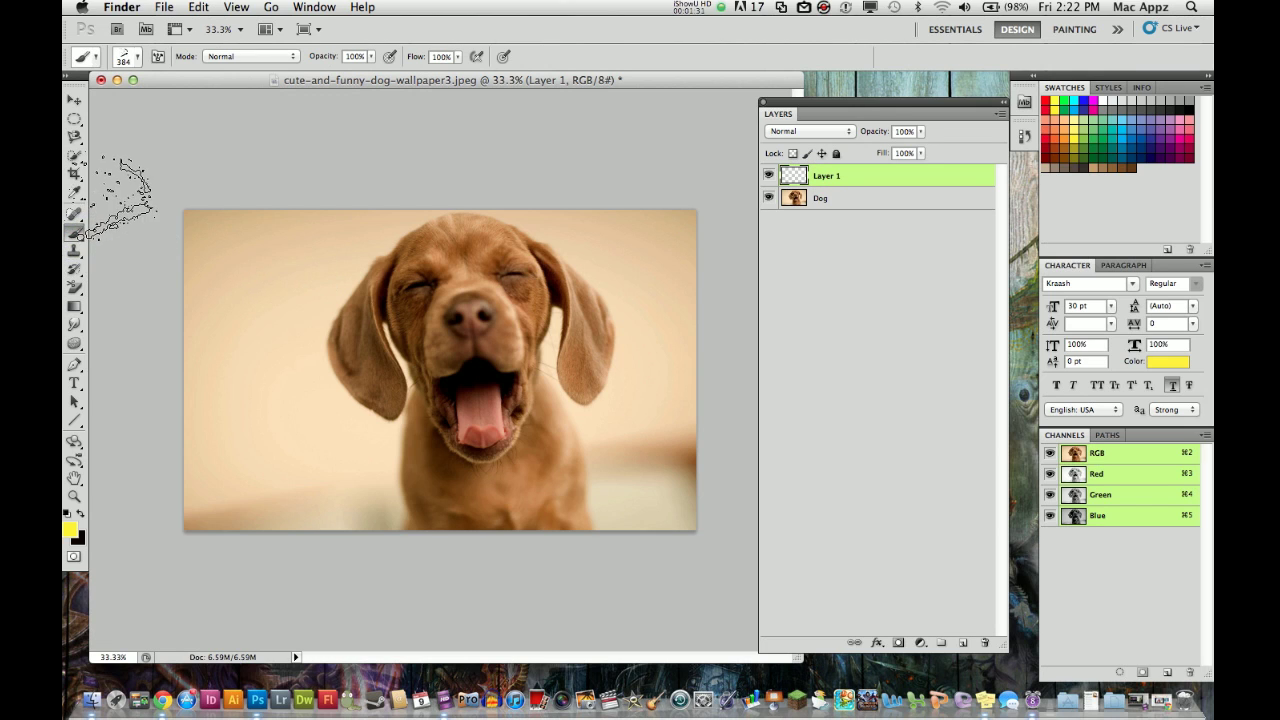
click(137, 60)
scroll(124, 175, up, 5)
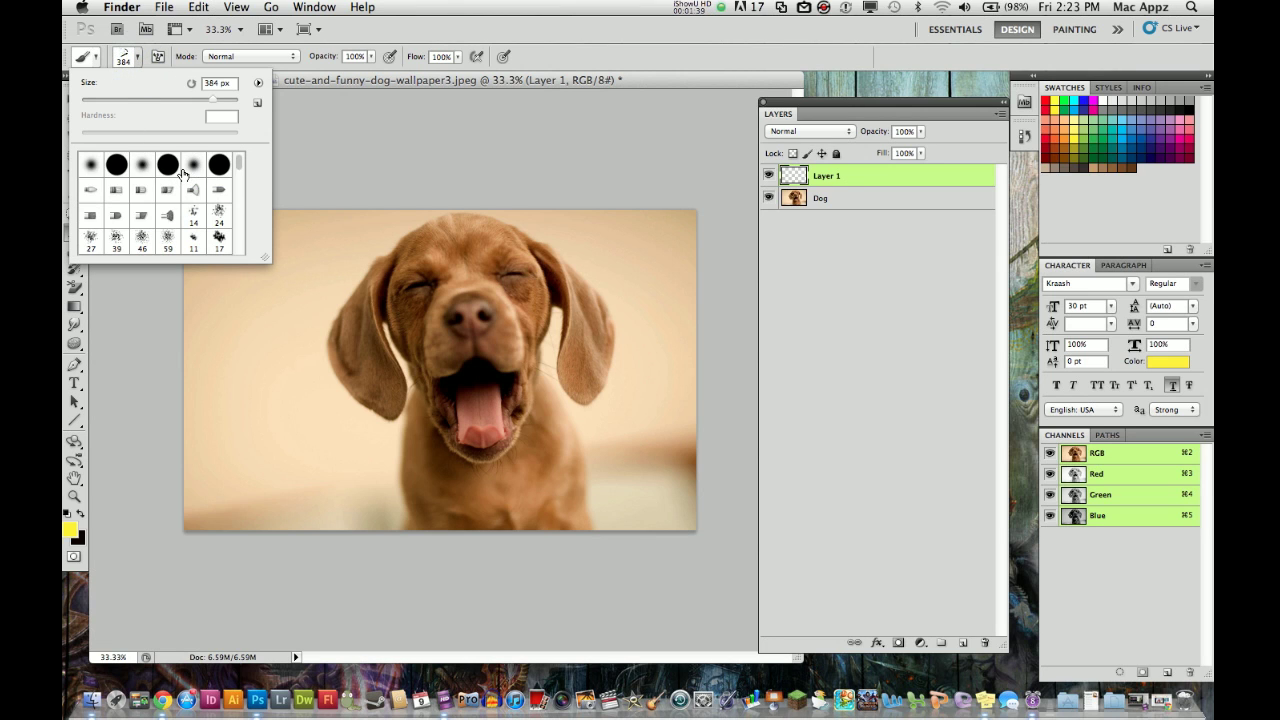
click(122, 172)
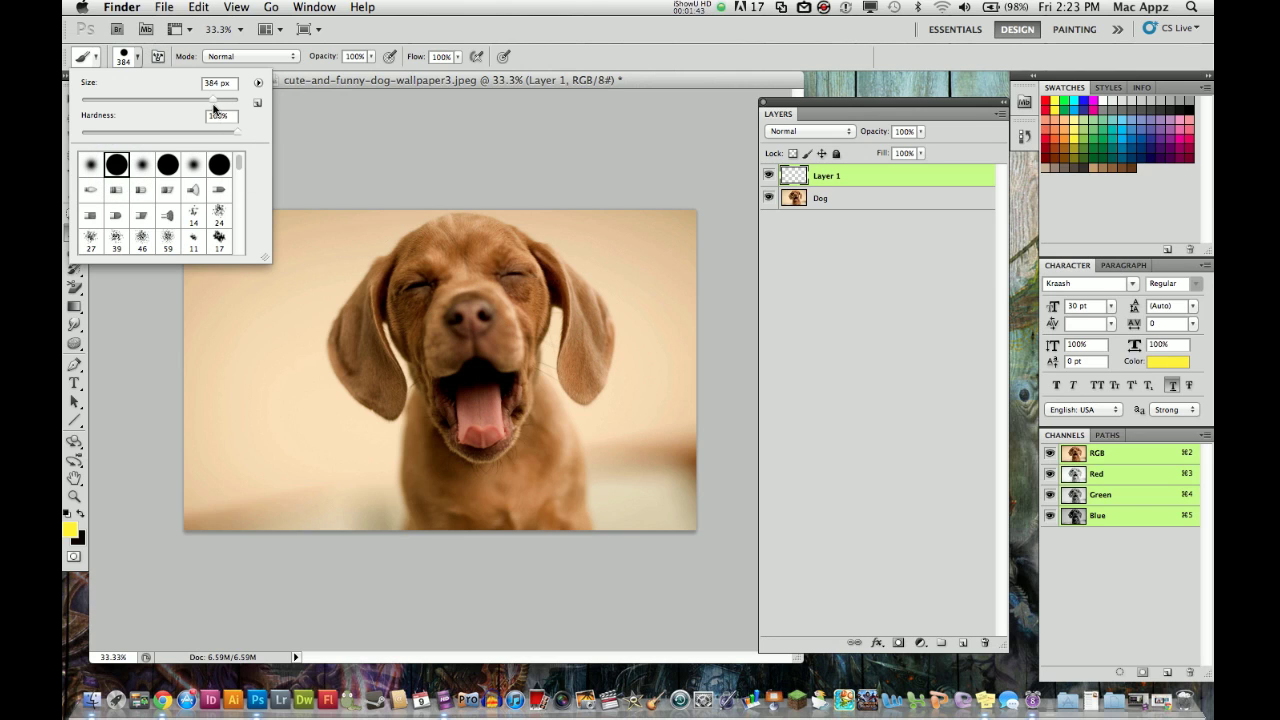
drag(213, 104, 110, 101)
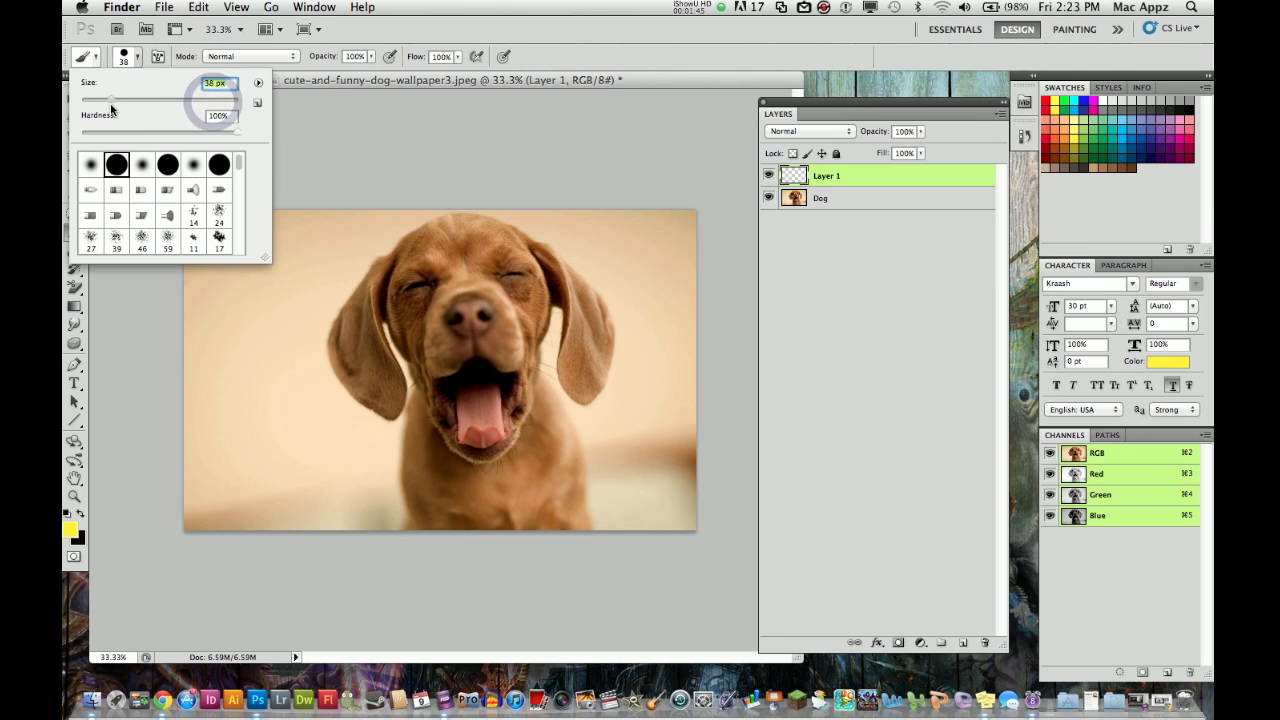
click(347, 145)
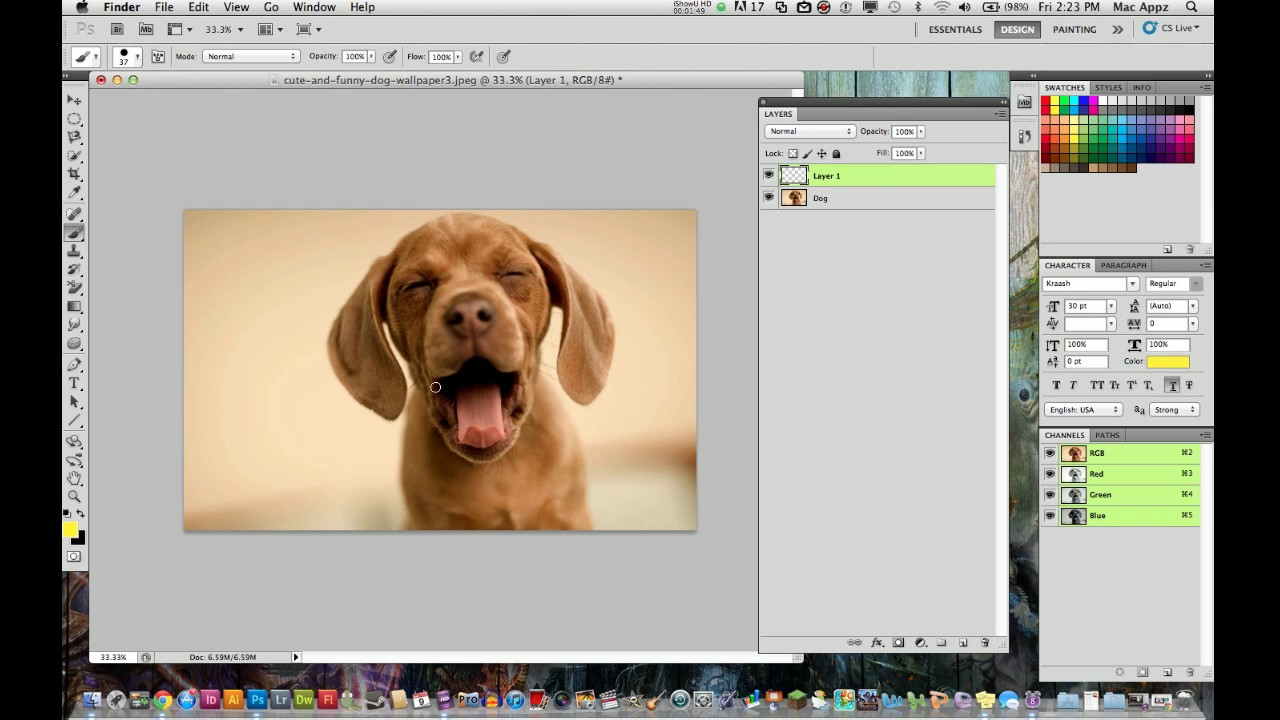
Step: Paint a yellow bubble at the dog's mouth and letter 'Sleepy' inside it
mouse_move(443, 387)
mouse_down()
mouse_move(307, 318)
mouse_move(253, 334)
mouse_move(238, 400)
mouse_move(270, 431)
mouse_move(350, 444)
mouse_move(450, 396)
mouse_up()
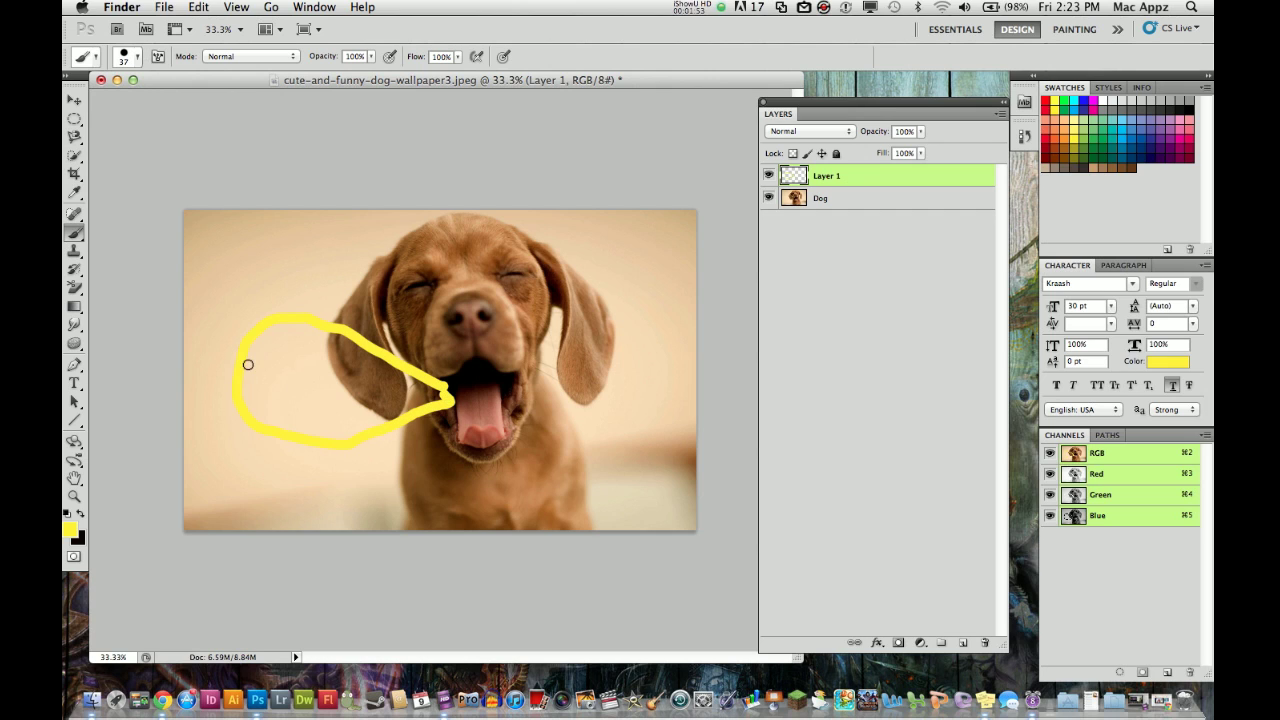
mouse_move(280, 357)
mouse_down()
mouse_move(278, 387)
mouse_move(261, 390)
mouse_move(294, 404)
mouse_move(319, 381)
mouse_move(308, 398)
mouse_move(324, 407)
mouse_move(337, 395)
mouse_move(348, 411)
mouse_move(364, 388)
mouse_move(357, 432)
mouse_move(395, 385)
mouse_move(378, 428)
mouse_up()
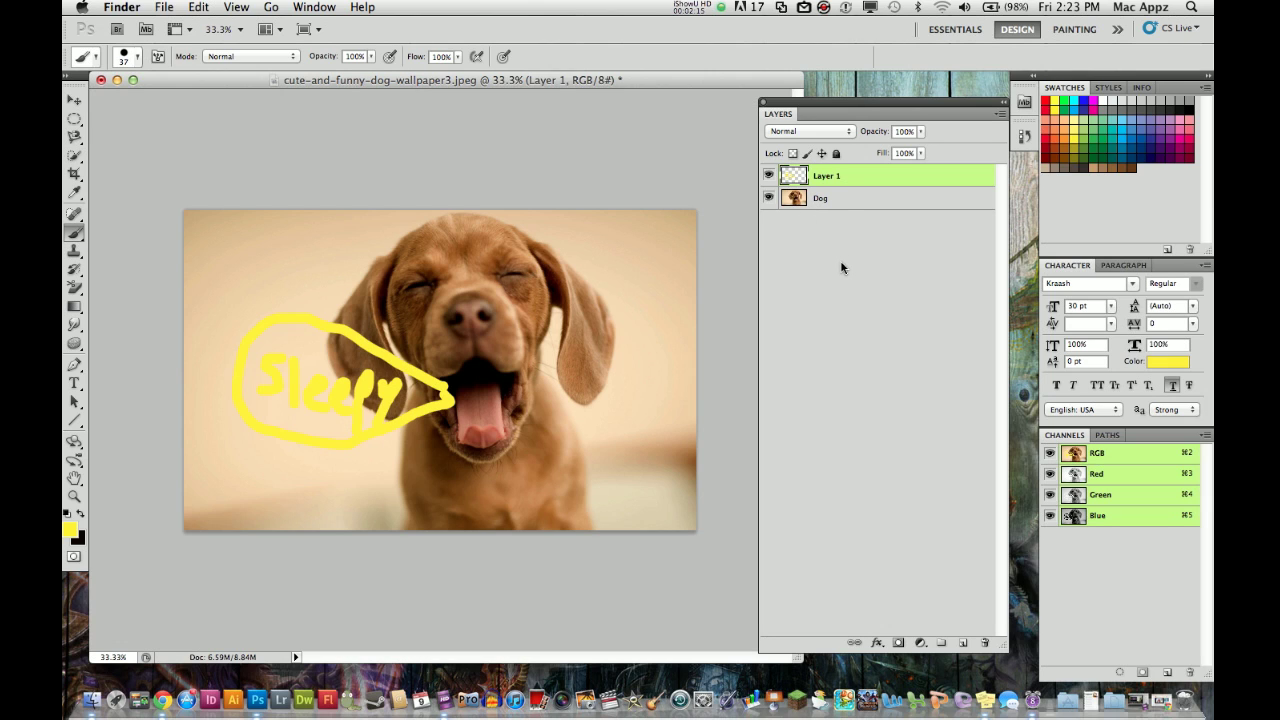
Step: Move Layer 1 below and back above Dog, then shift the Sleepy drawing toward the mouth
click(836, 177)
drag(836, 177, 828, 237)
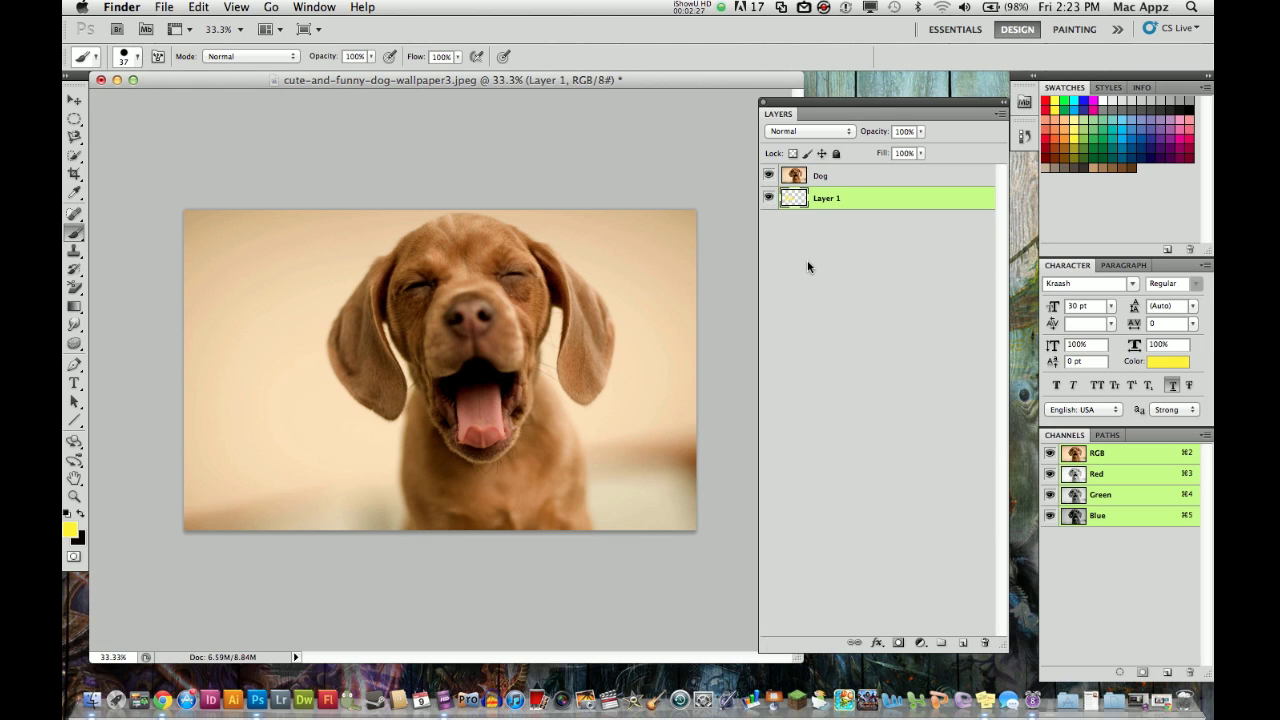
click(840, 203)
drag(840, 203, 838, 176)
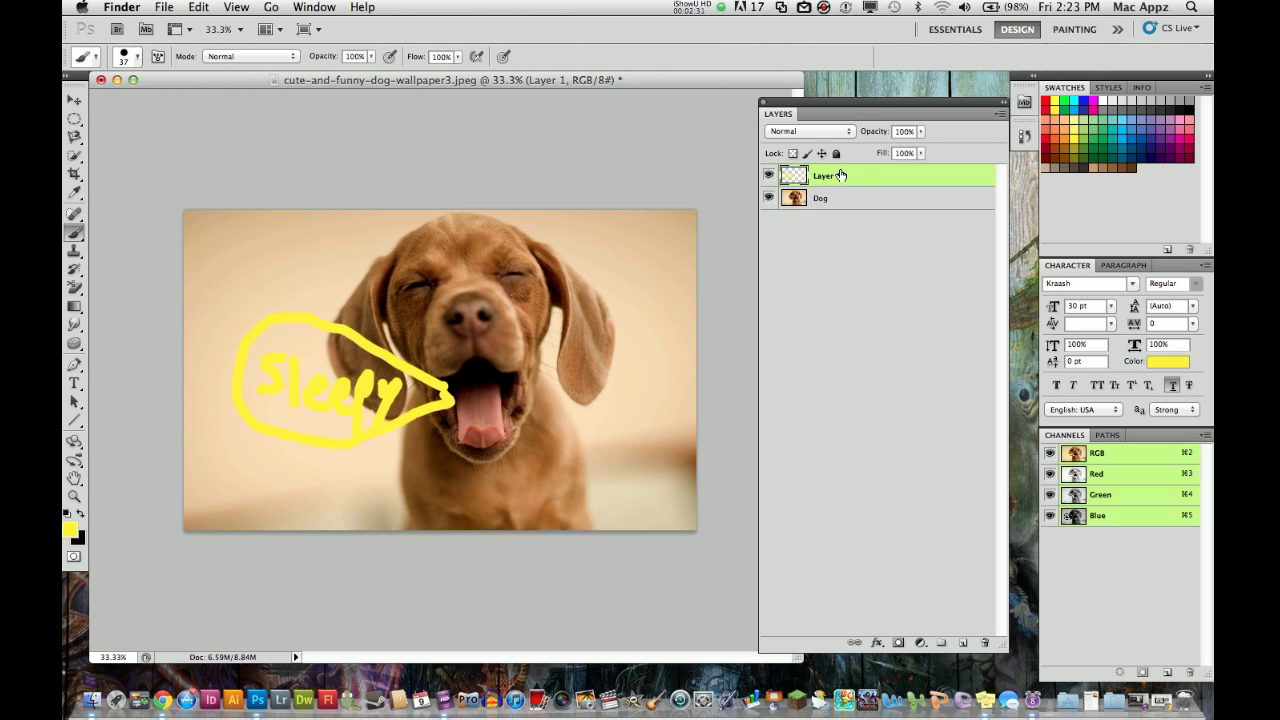
click(75, 101)
mouse_move(289, 317)
mouse_down()
mouse_move(318, 237)
mouse_move(482, 306)
mouse_move(352, 378)
mouse_move(283, 340)
mouse_move(296, 292)
mouse_move(278, 317)
mouse_move(272, 307)
mouse_up()
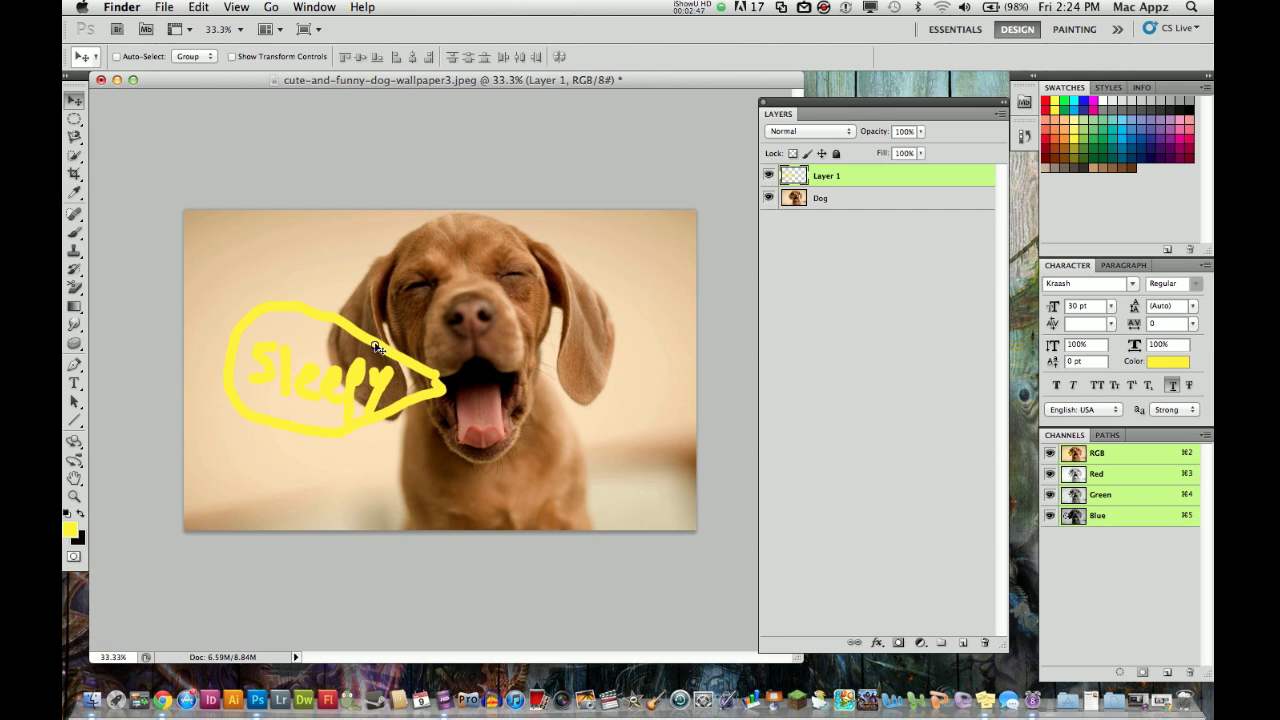
drag(375, 345, 381, 359)
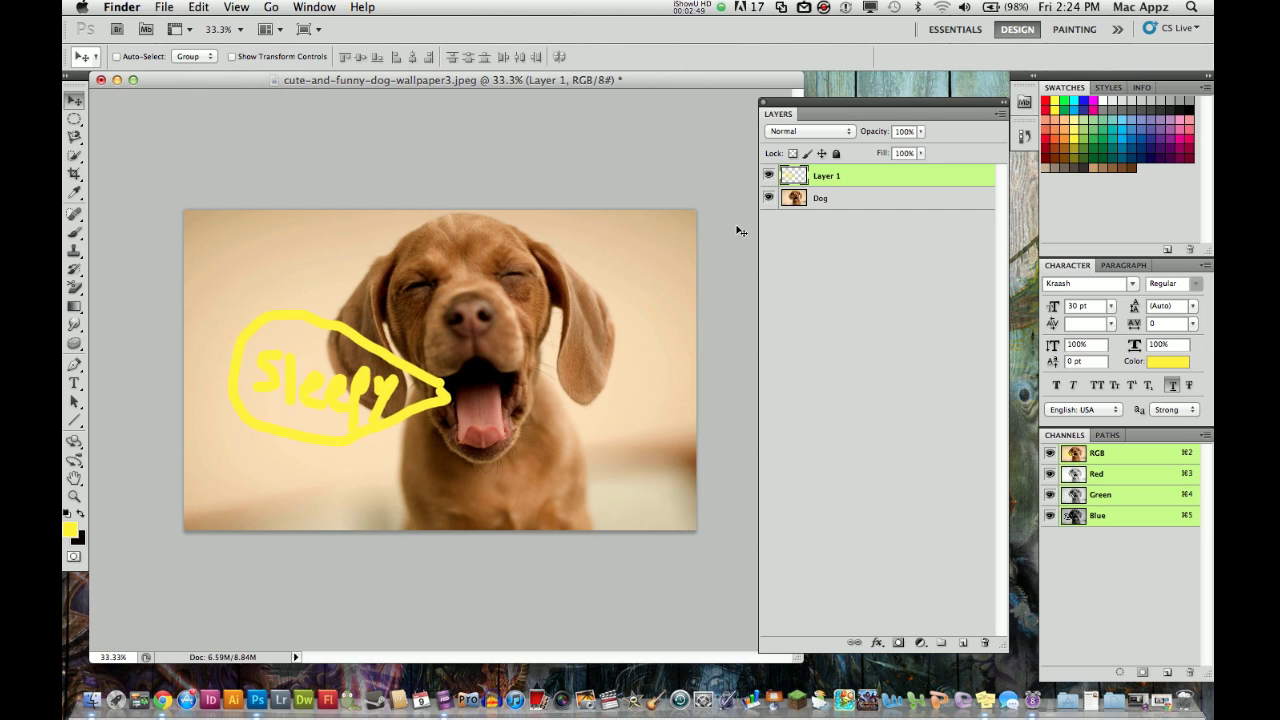
Step: Rename Layer 1 to 'Sleepy Text'
double_click(829, 175)
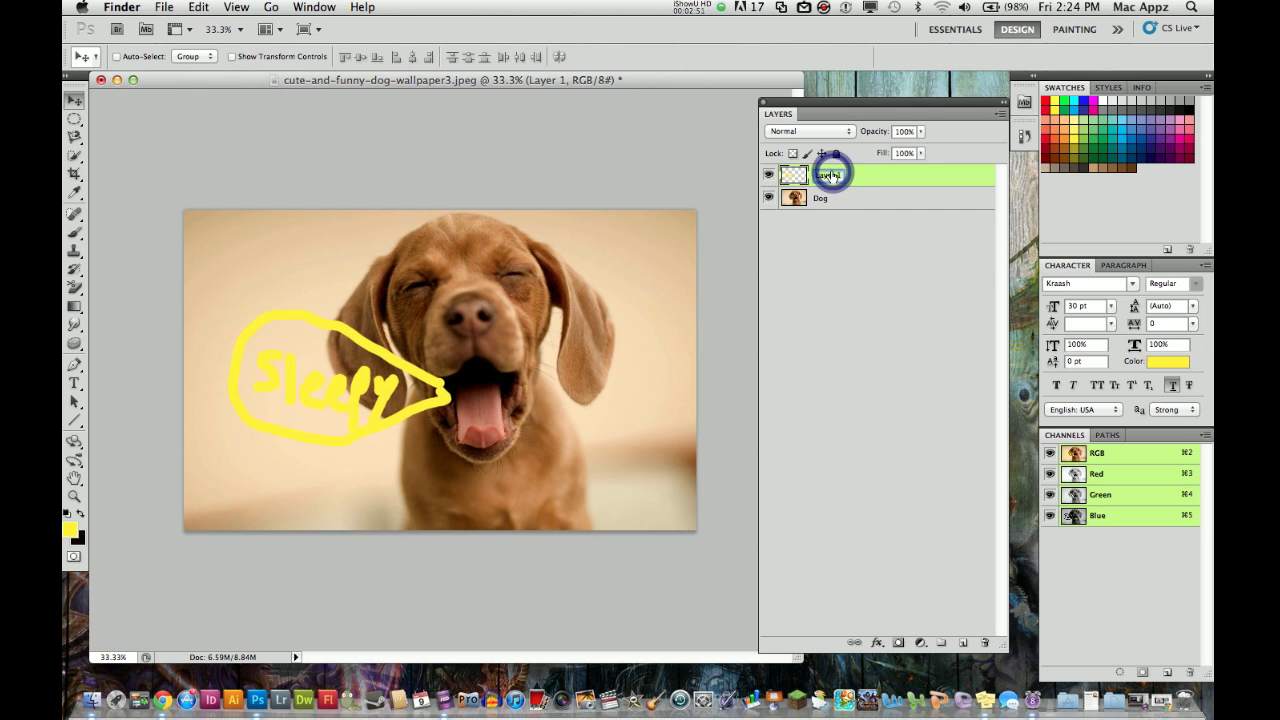
text(S)
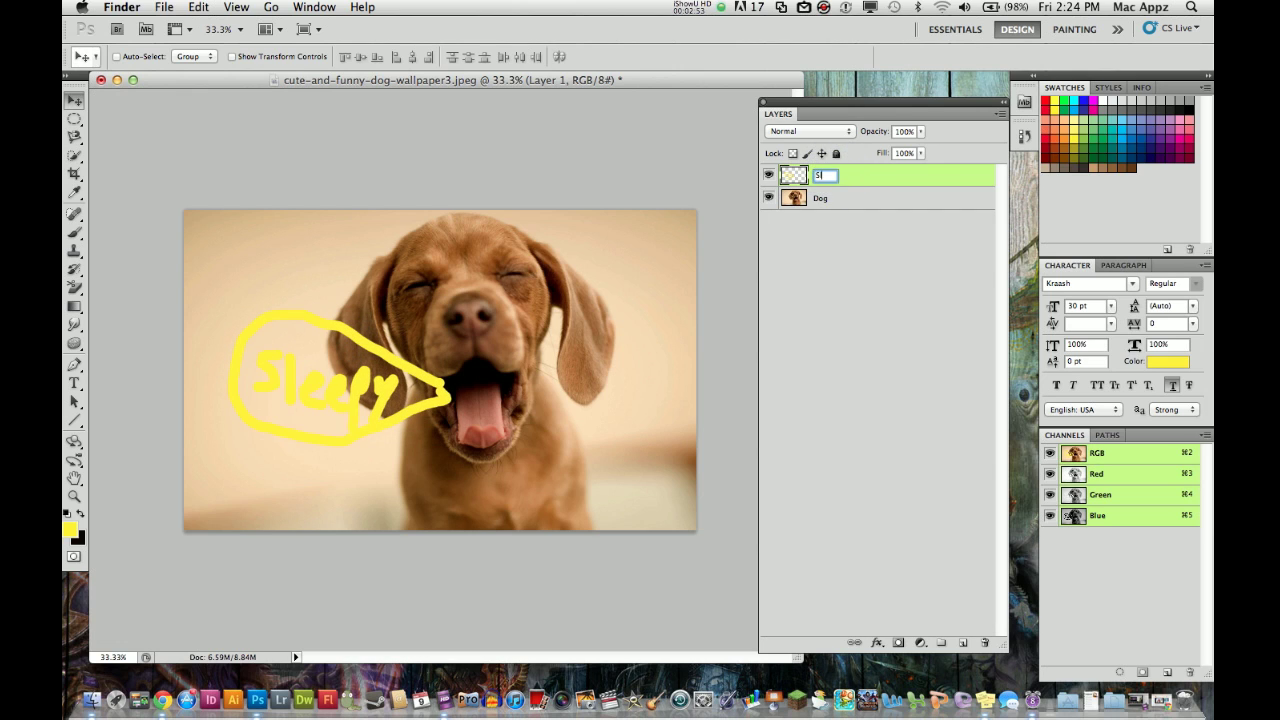
text(leepy Text)
key(Return)
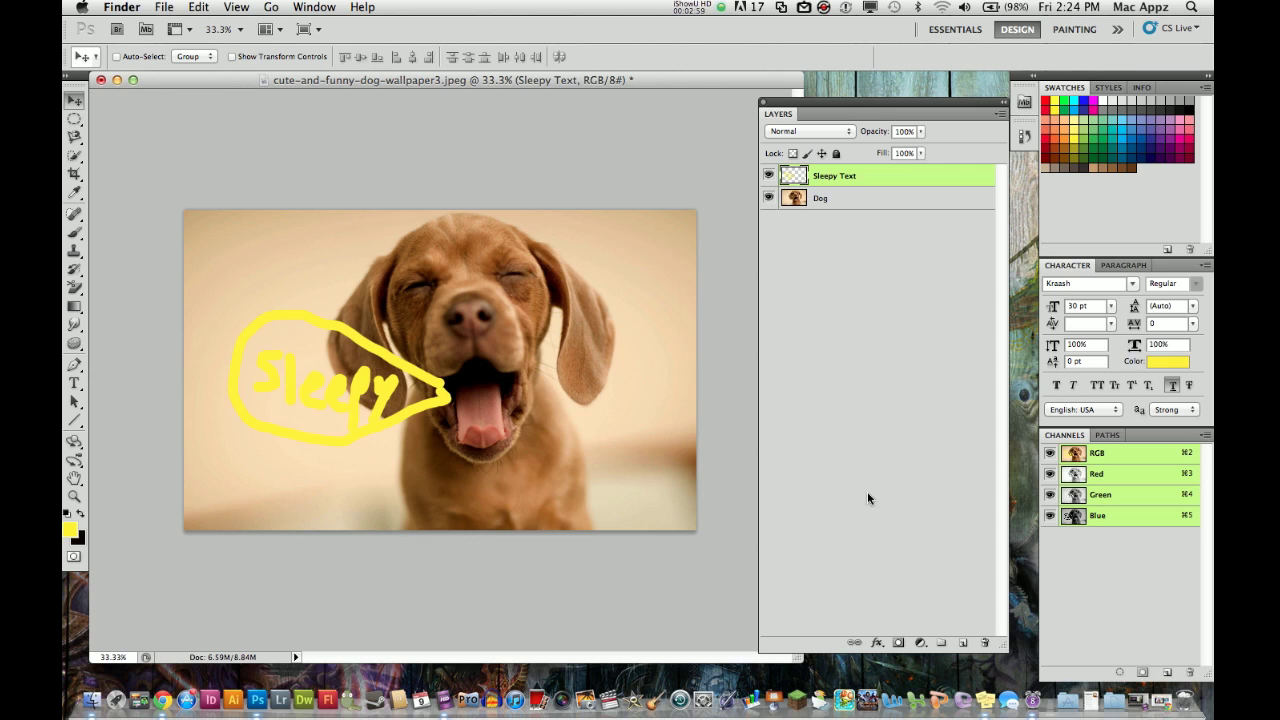
Step: Add a new layer above Sleepy Text and draw a closed five-point Pen path top-left
click(962, 644)
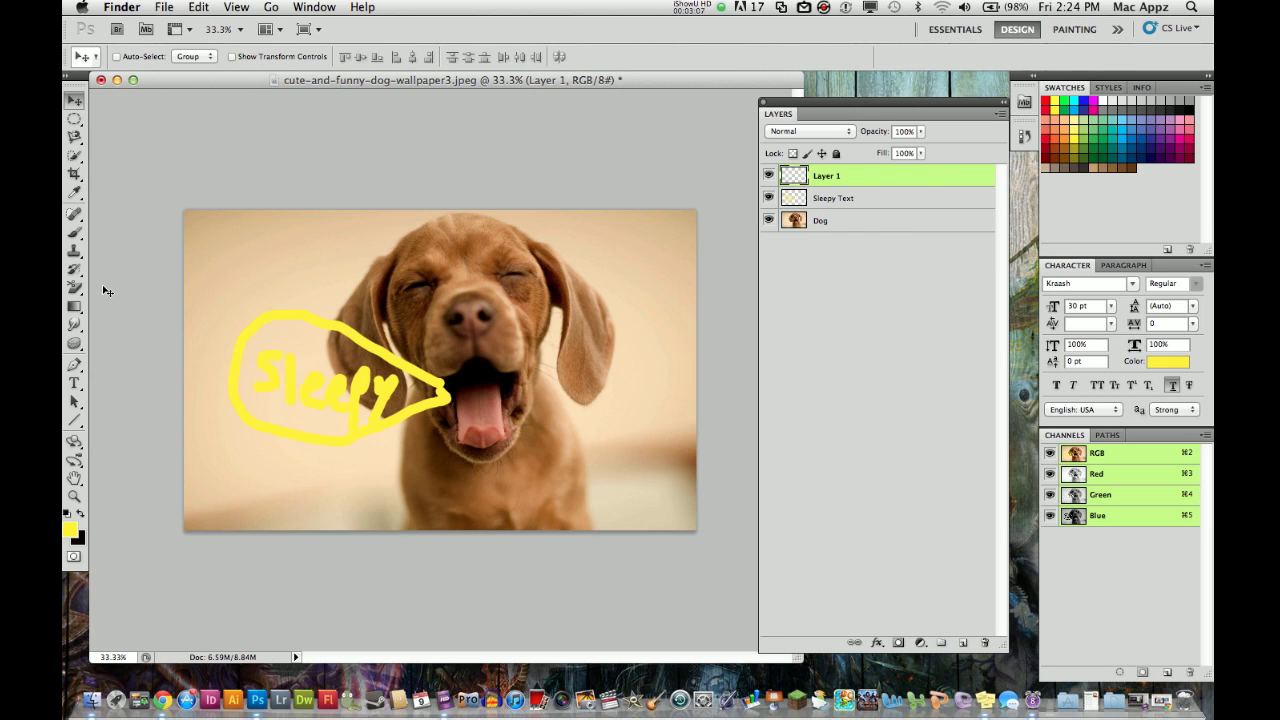
click(79, 307)
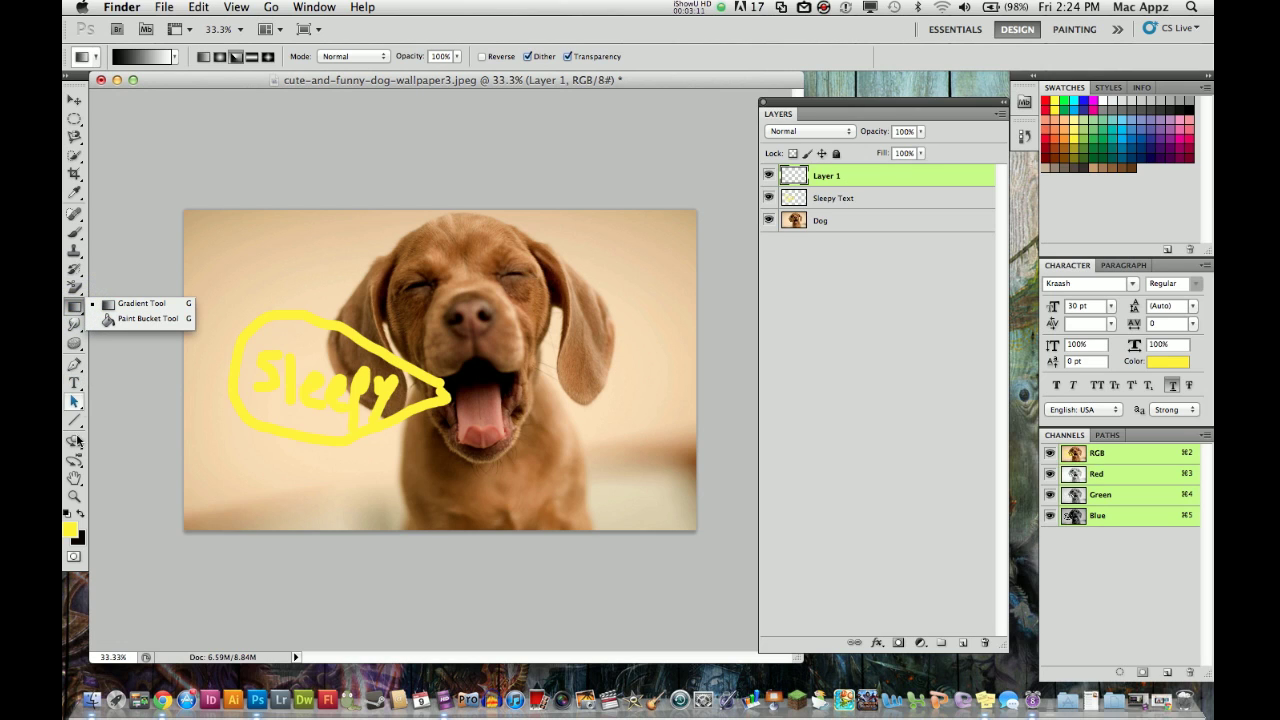
click(74, 365)
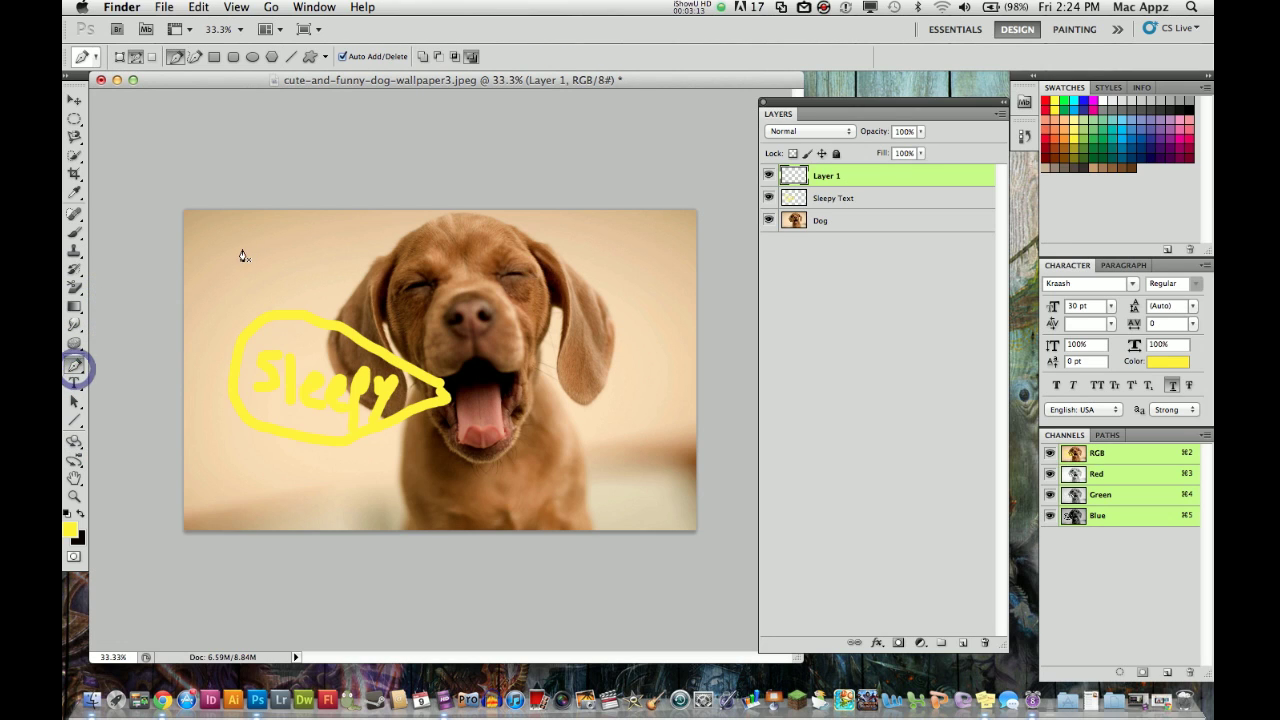
click(231, 244)
click(224, 282)
click(303, 274)
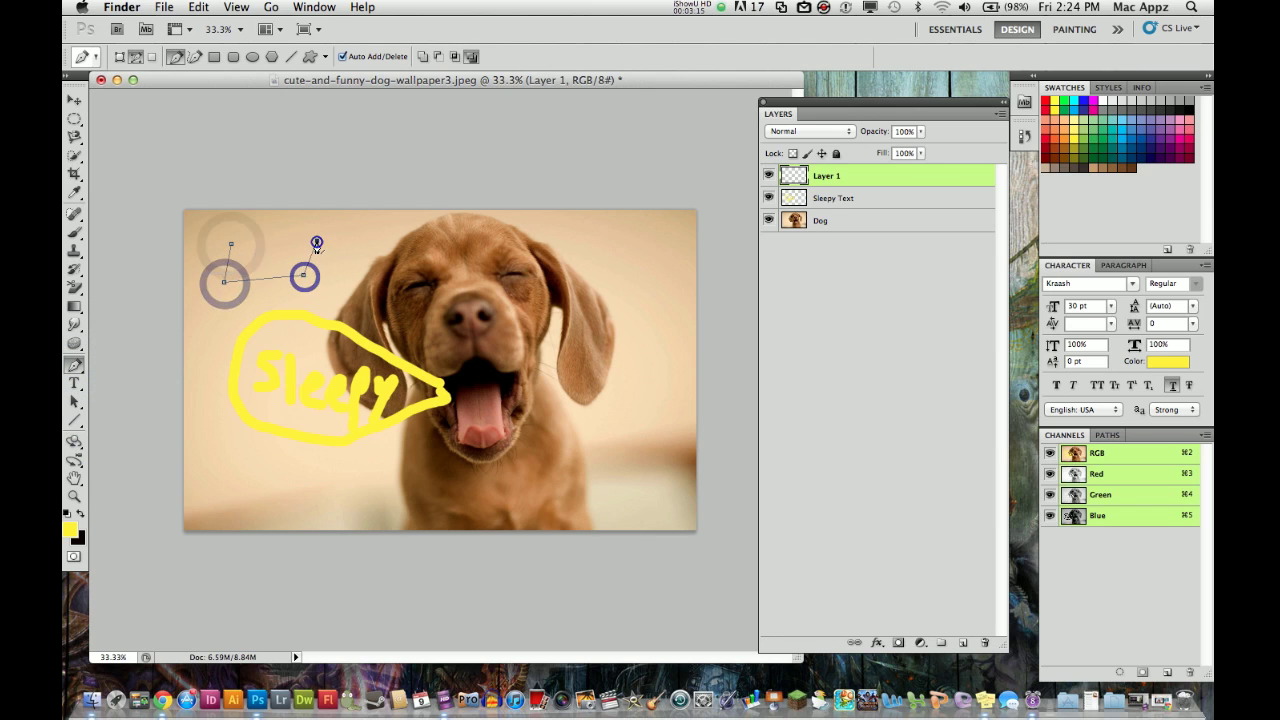
click(316, 240)
click(279, 220)
click(231, 247)
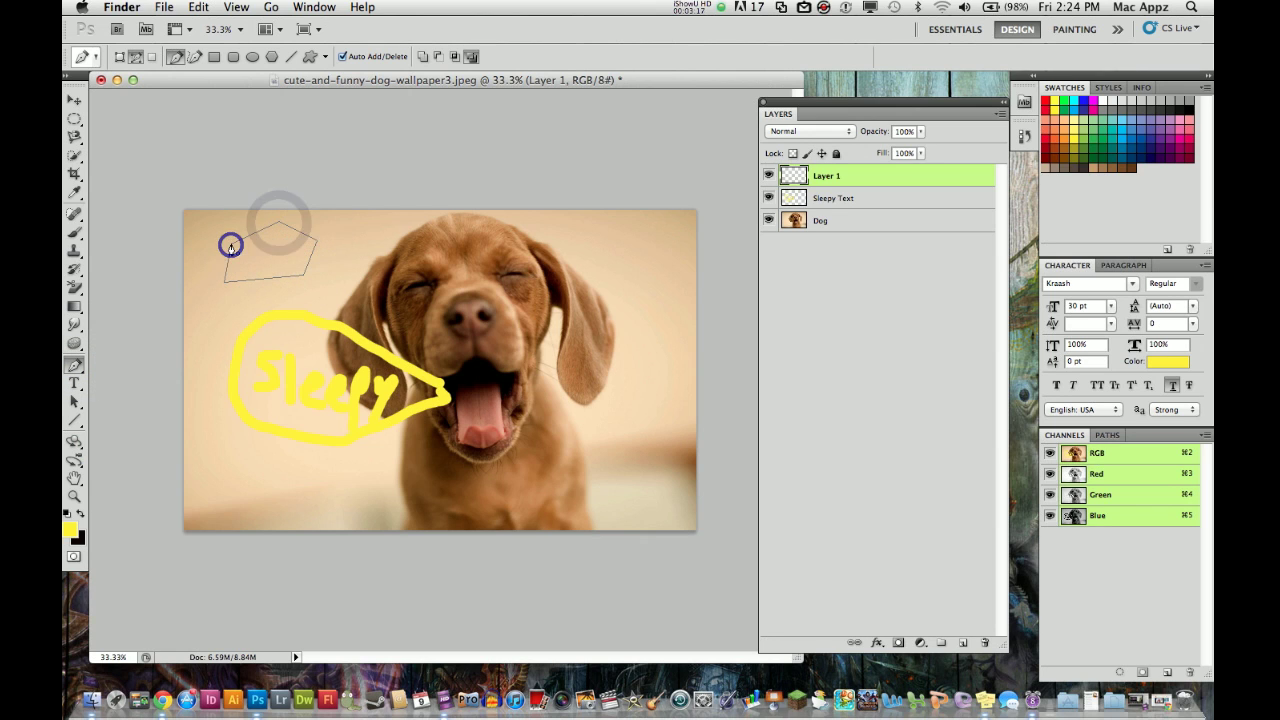
Step: Switch to the Move tool and click the outline and the top layer
click(74, 100)
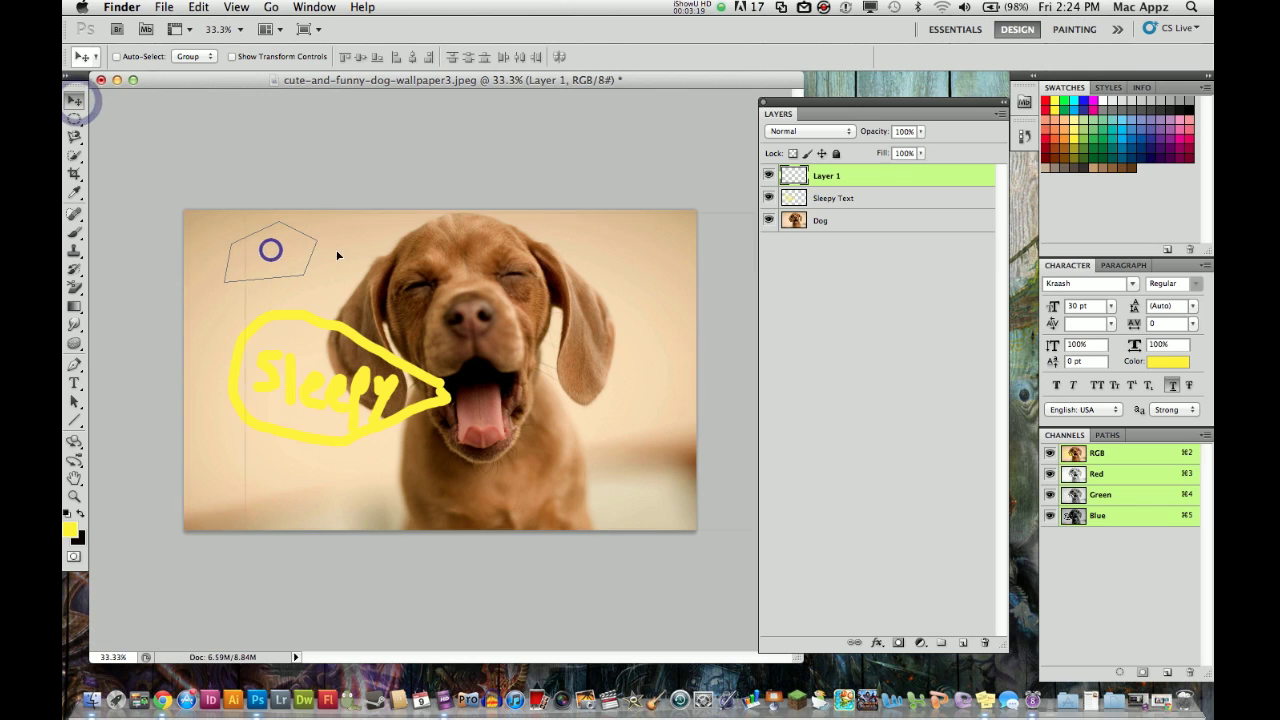
click(309, 254)
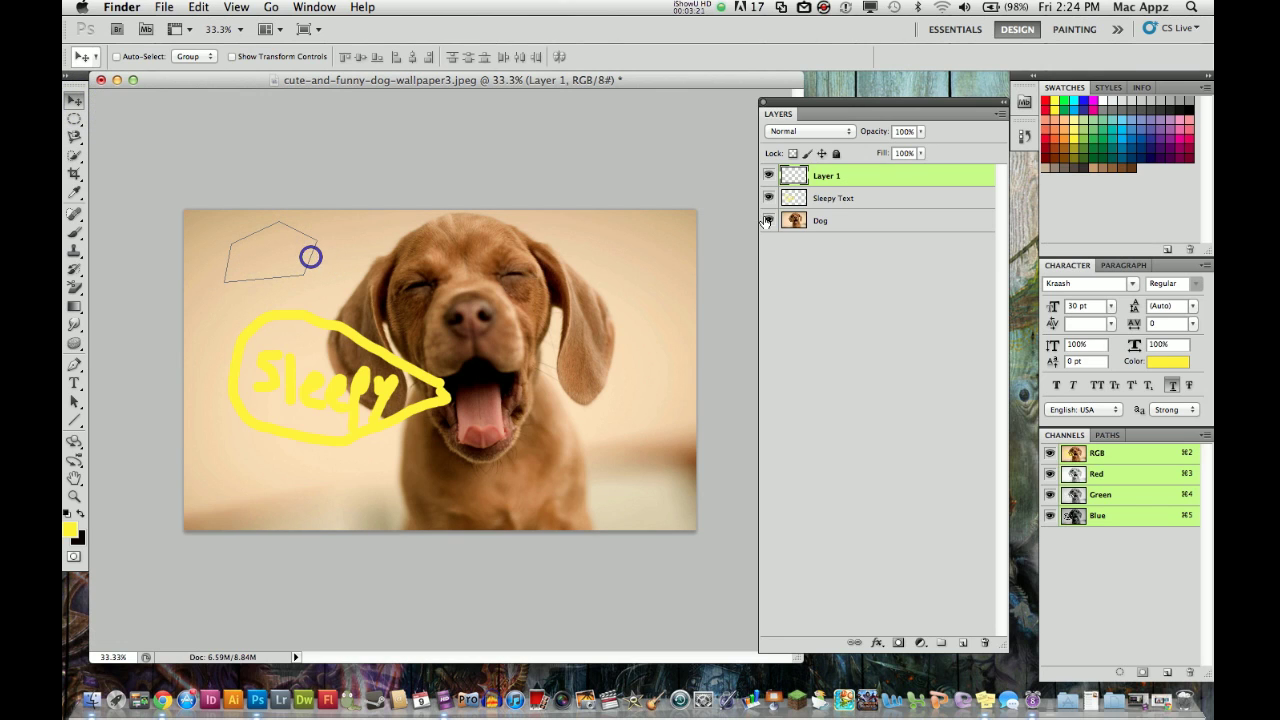
click(825, 181)
click(307, 236)
Step: Delete the empty Layer 1, then drag the Sleepy bubble up-left and right onto the mouth
double_click(880, 175)
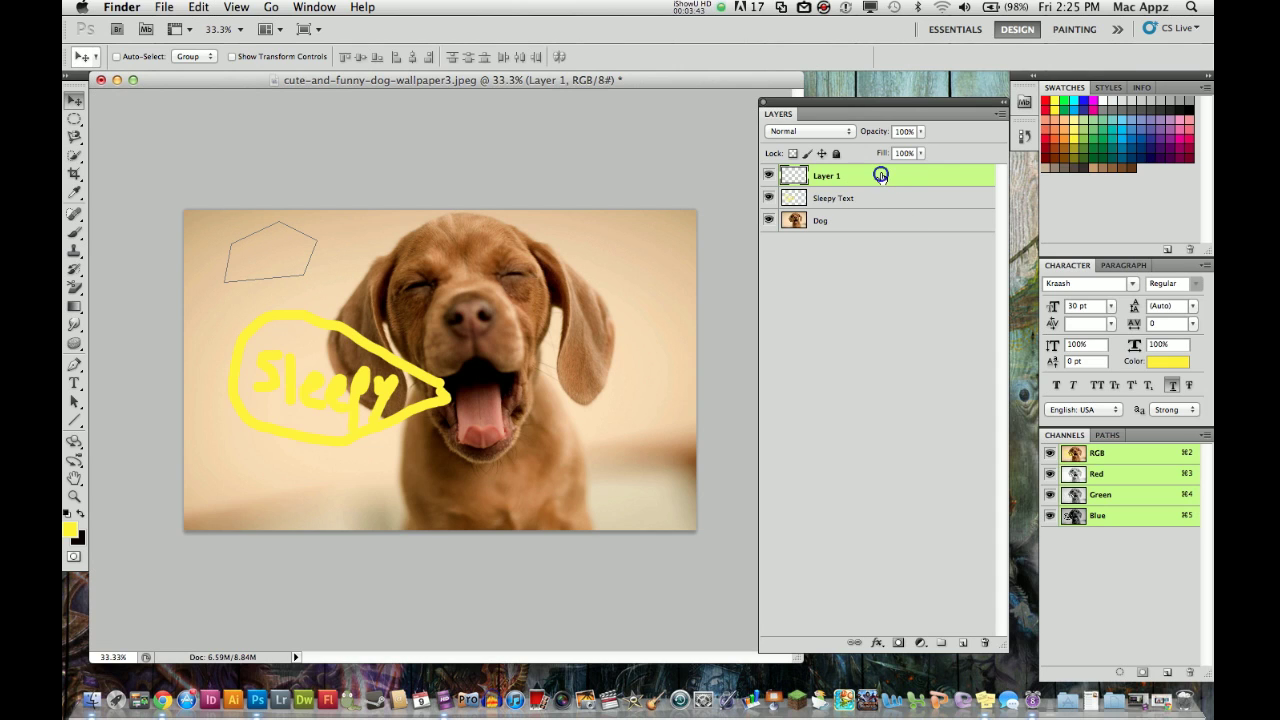
click(985, 647)
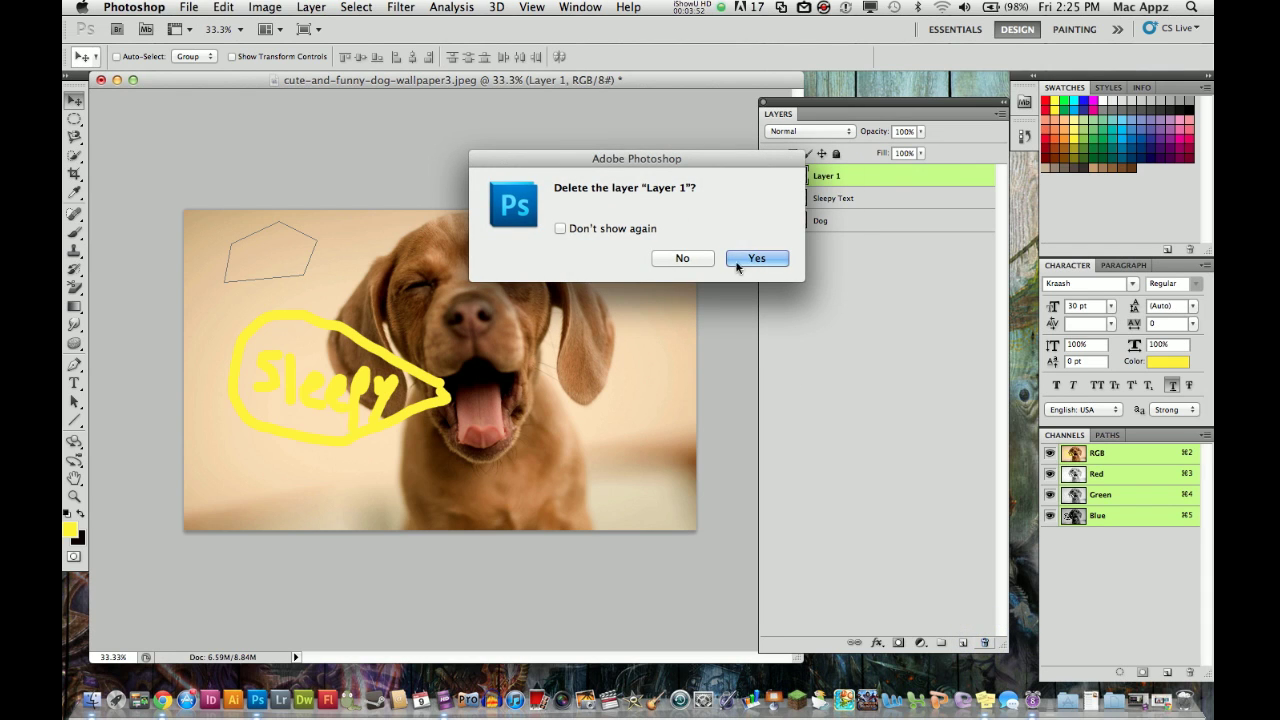
click(757, 259)
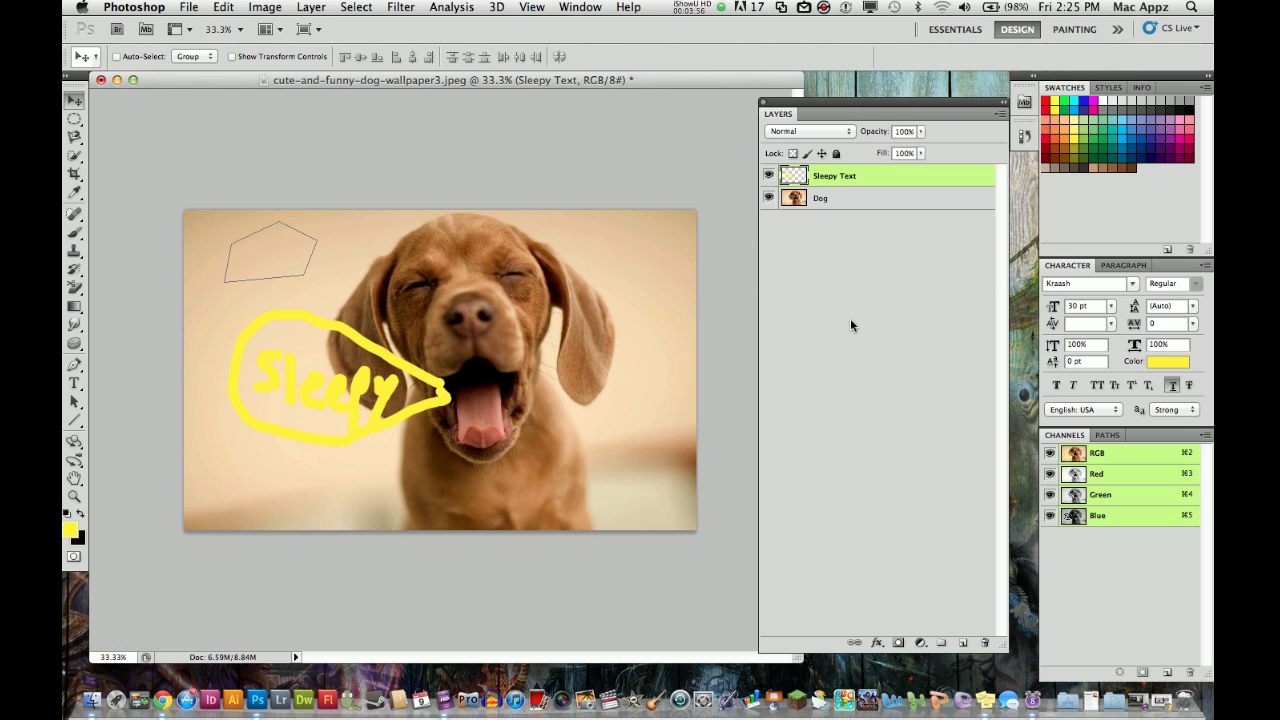
drag(316, 242, 270, 226)
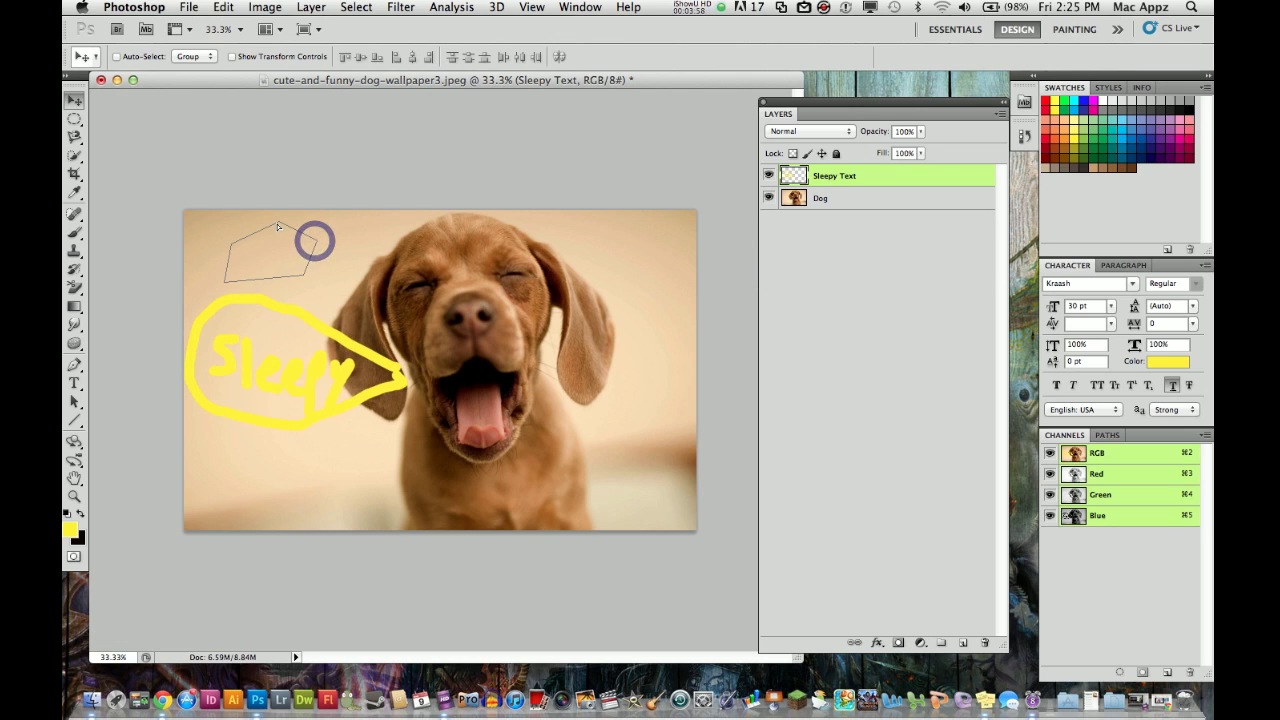
drag(358, 332, 416, 352)
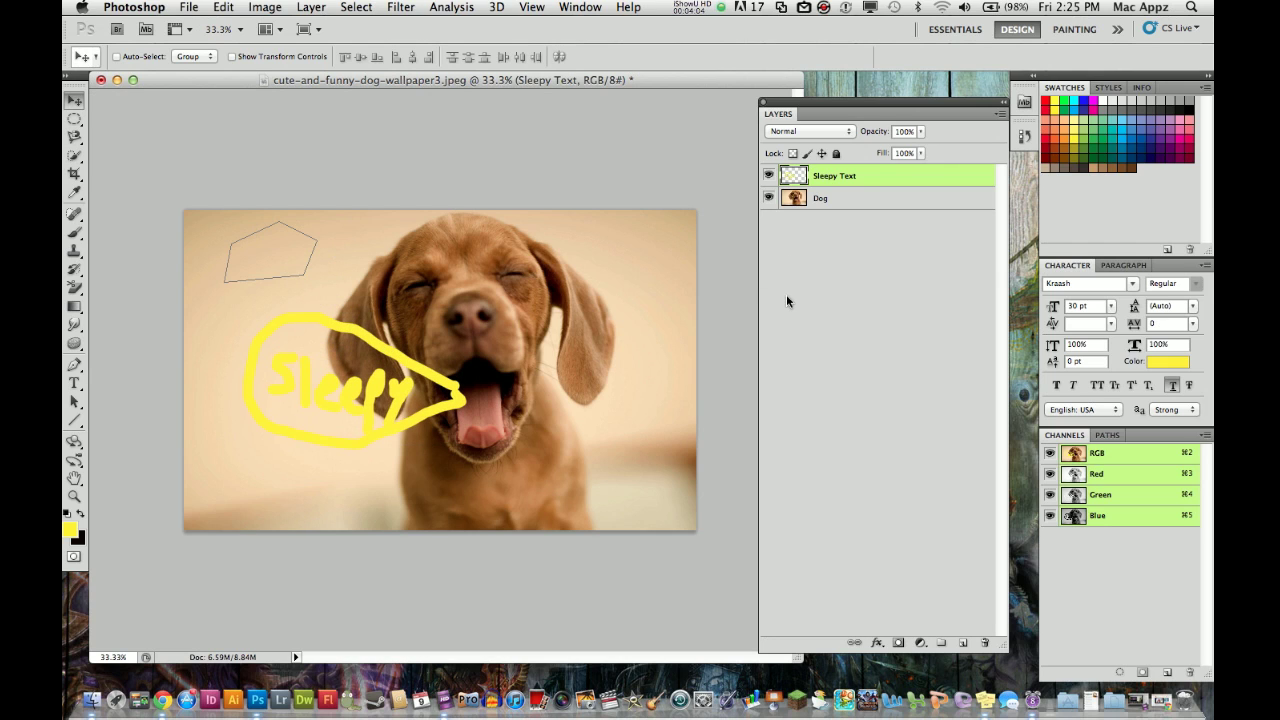
click(772, 176)
click(772, 176)
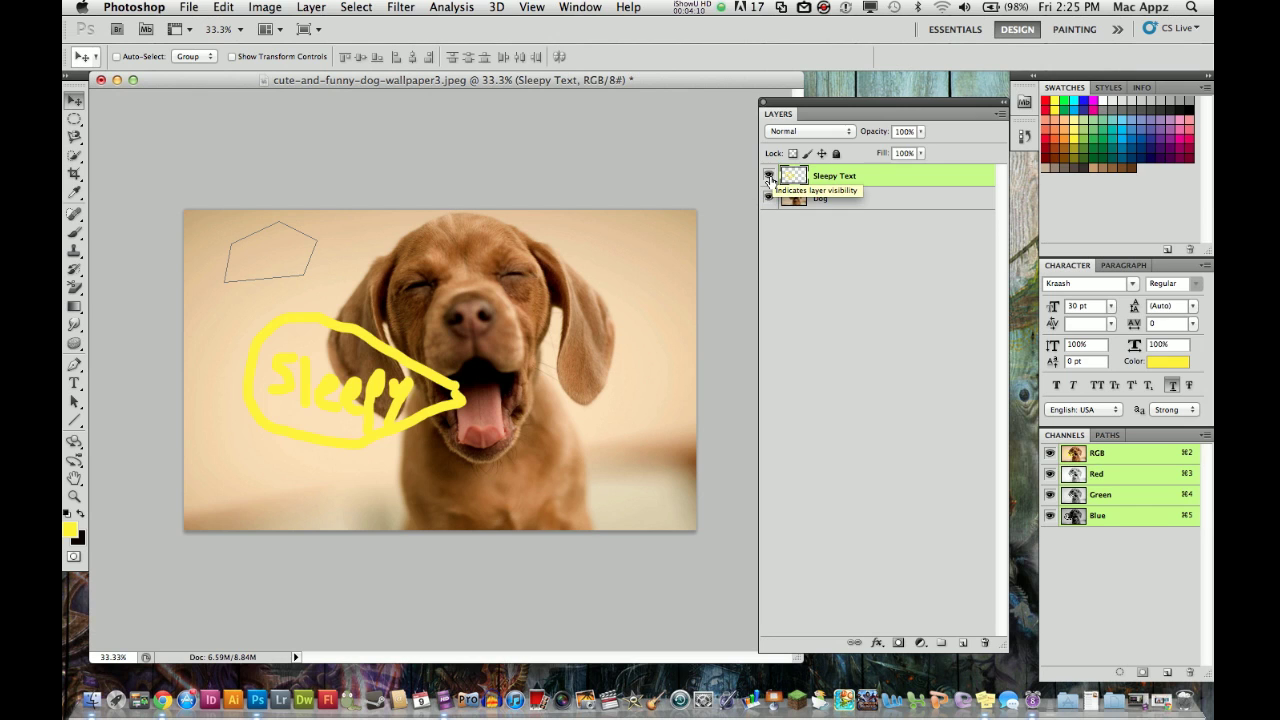
click(771, 177)
click(771, 177)
alt+click(768, 177)
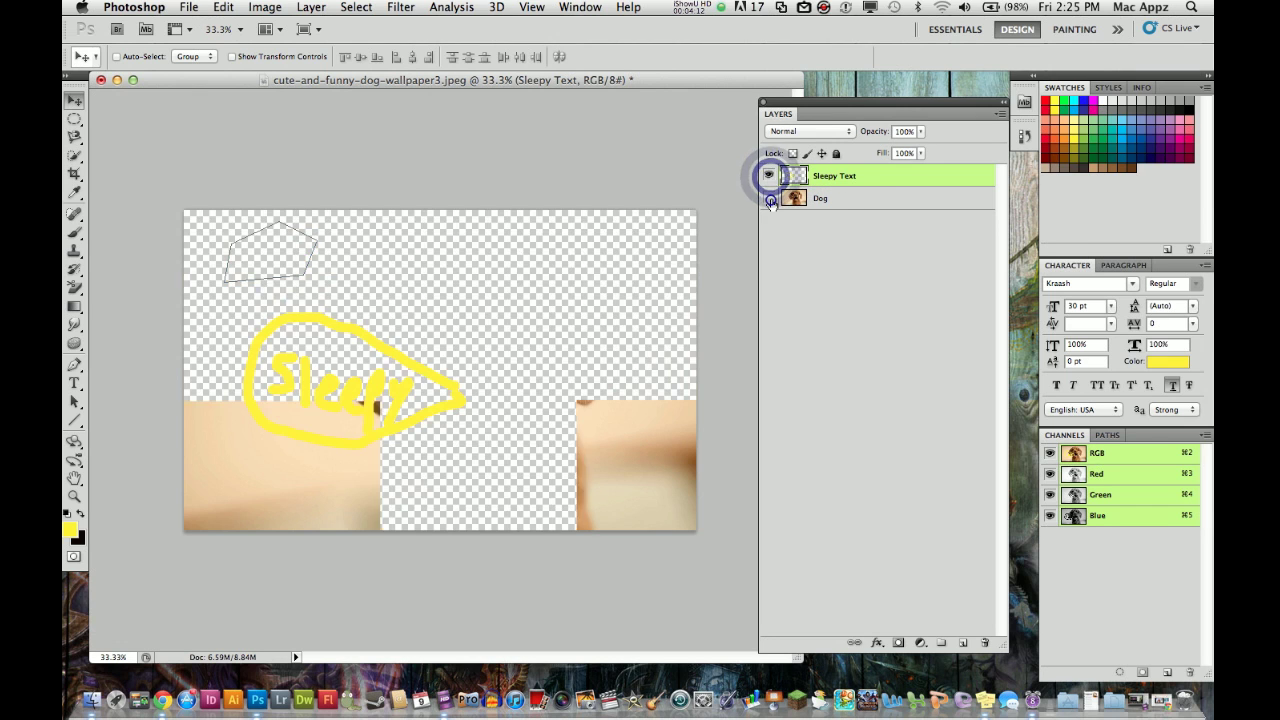
click(770, 199)
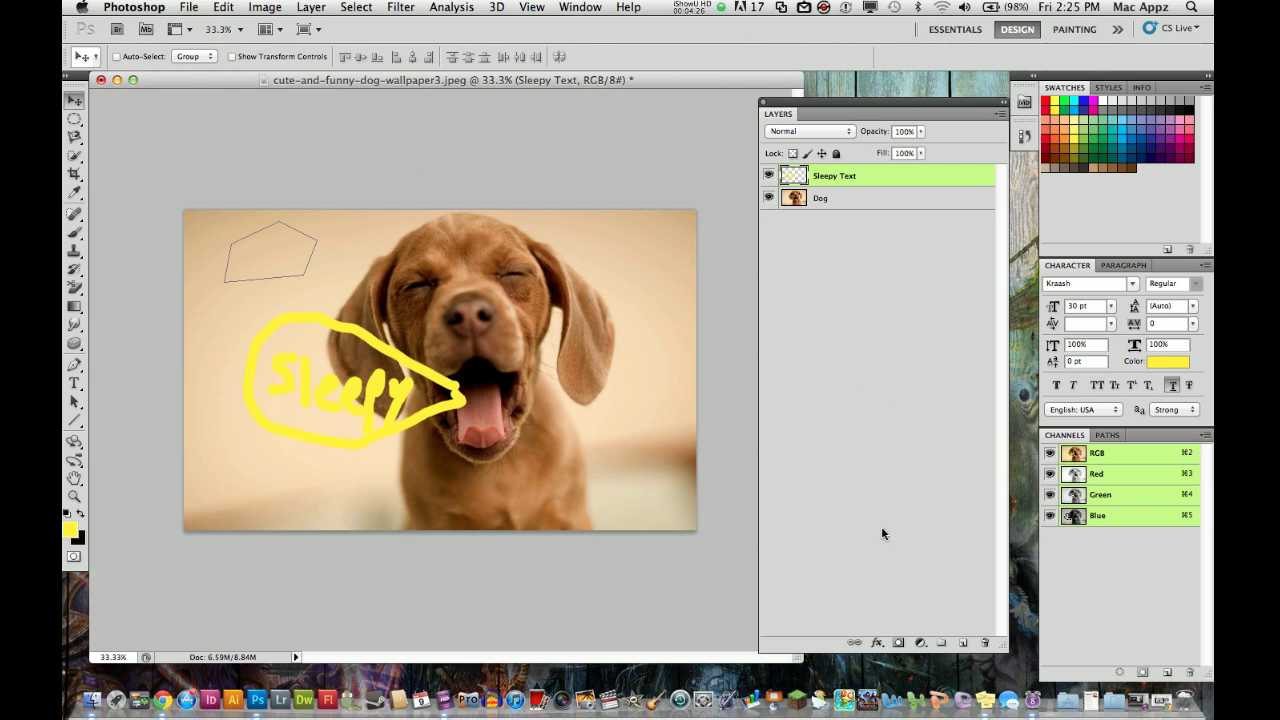
Step: Add a new layer and type 'Sleepy Dog' in a text box right of the dog's head
click(963, 642)
click(840, 178)
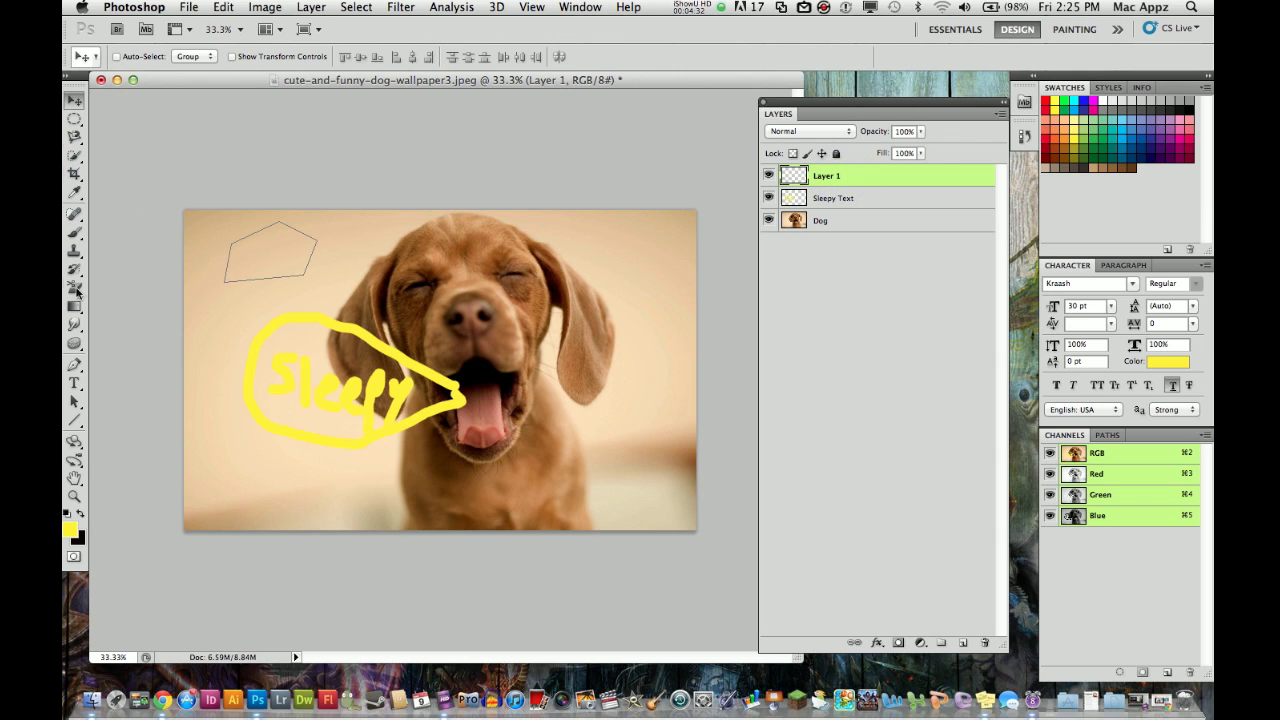
click(74, 380)
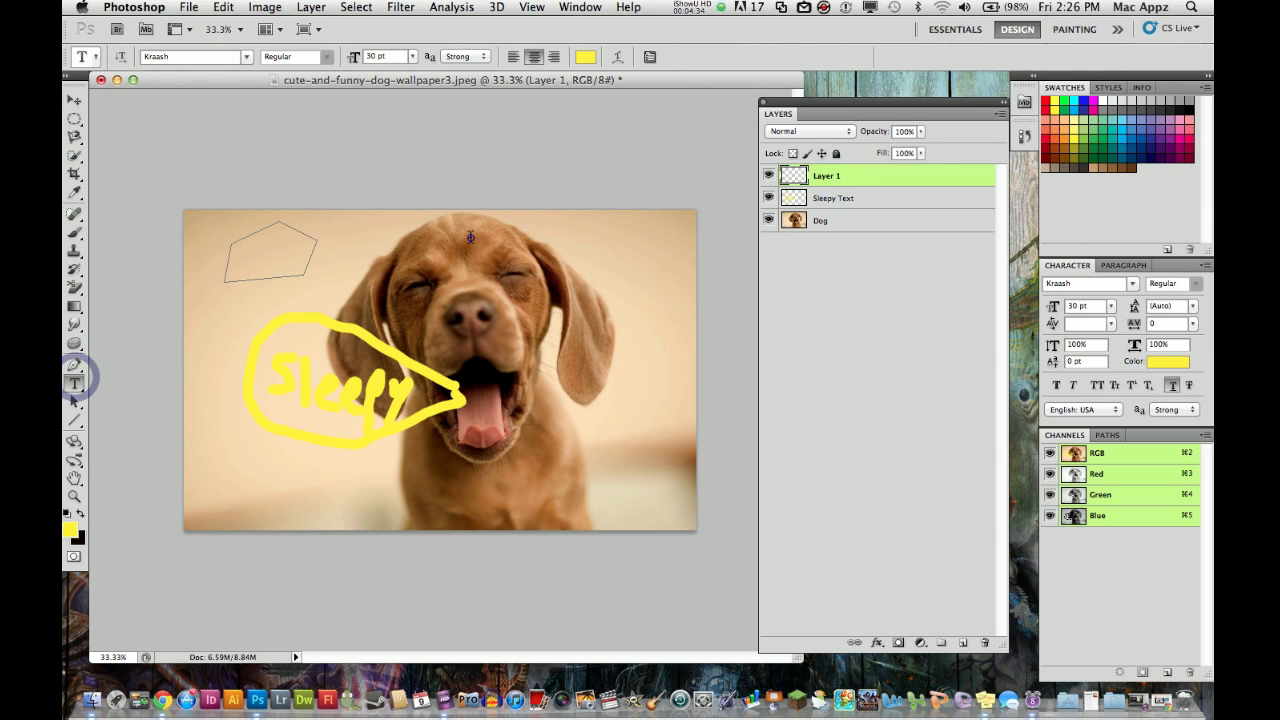
drag(466, 234, 657, 312)
text(Sleep)
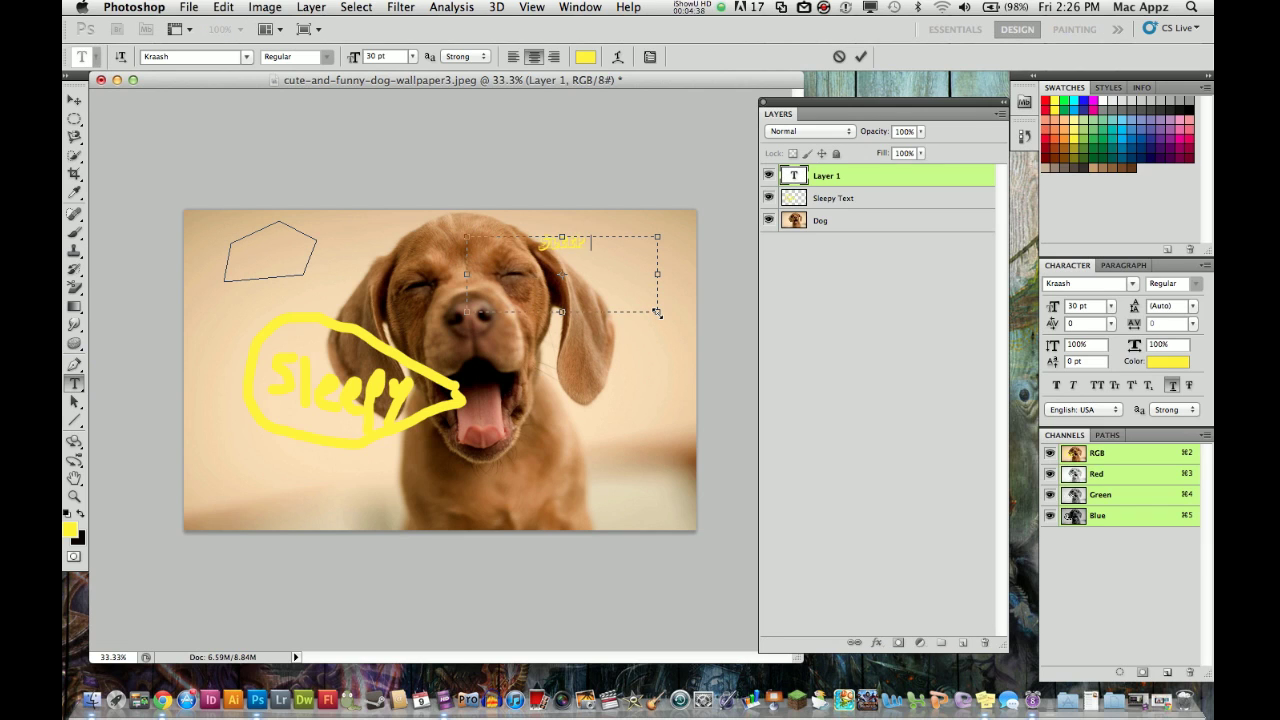
text(y Dog)
Step: Make the 'Sleepy Dog' text pink and 60 pt
key(super+a)
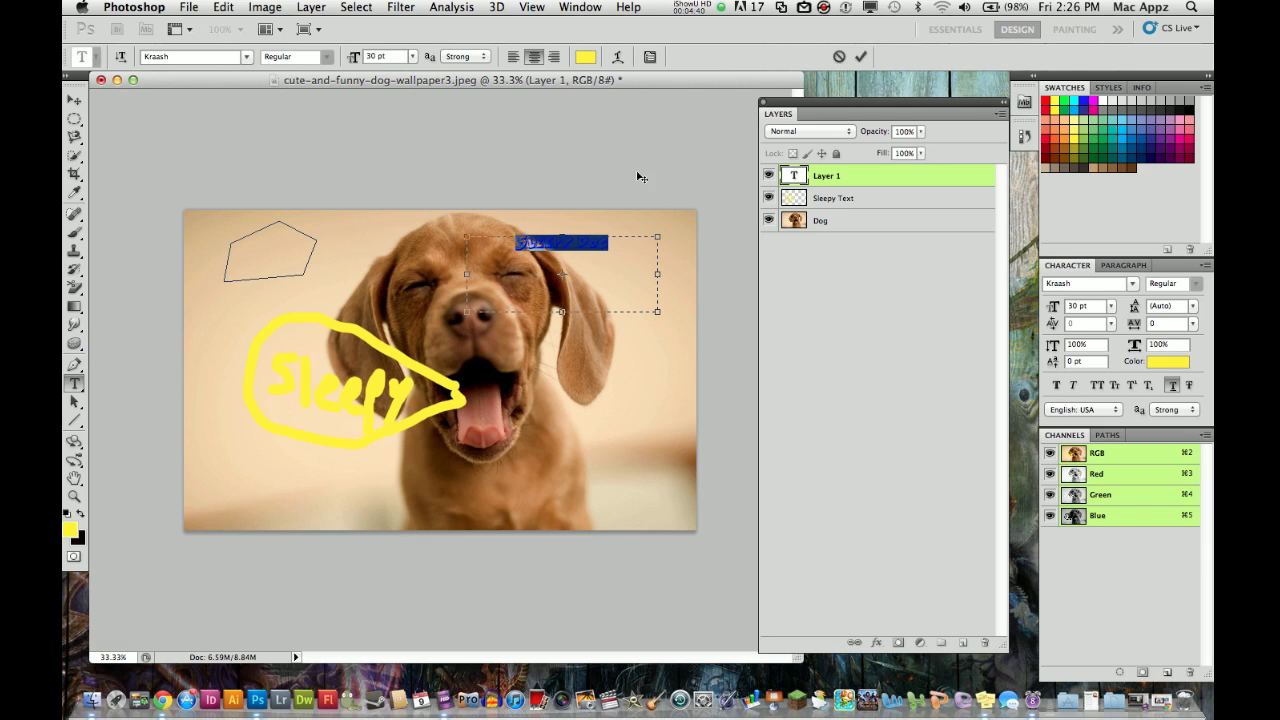
click(586, 57)
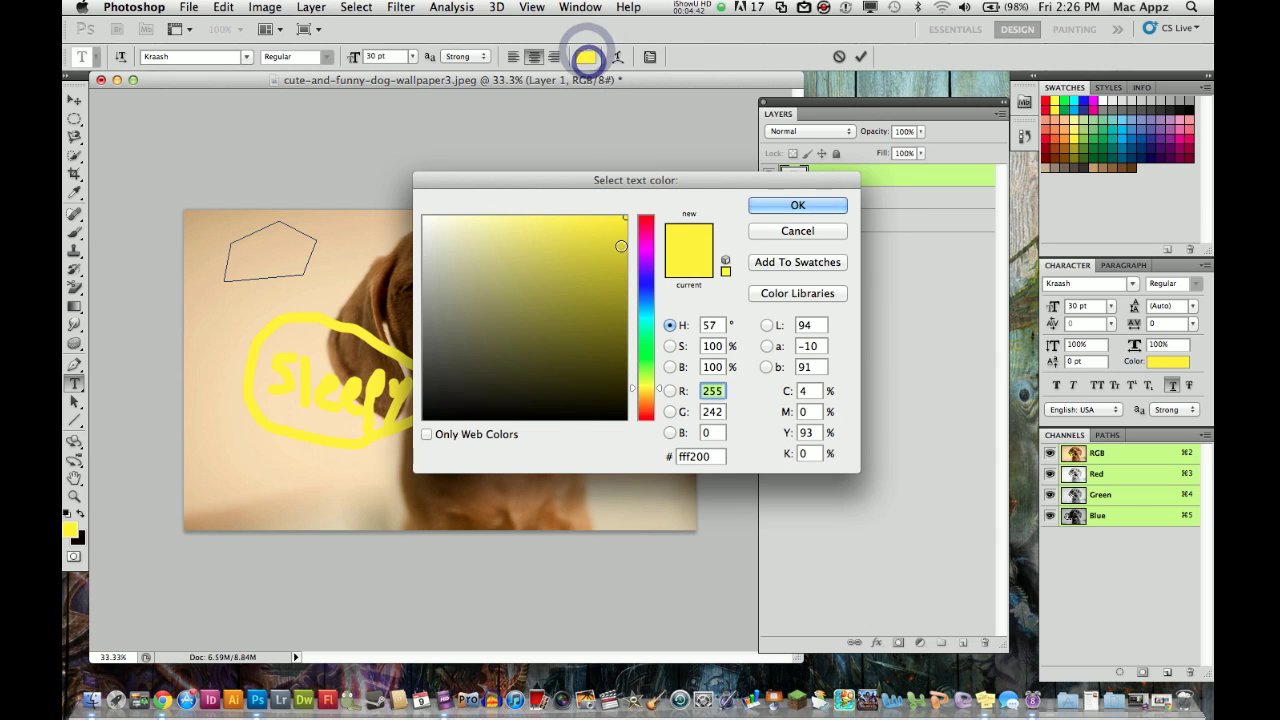
click(644, 228)
click(778, 206)
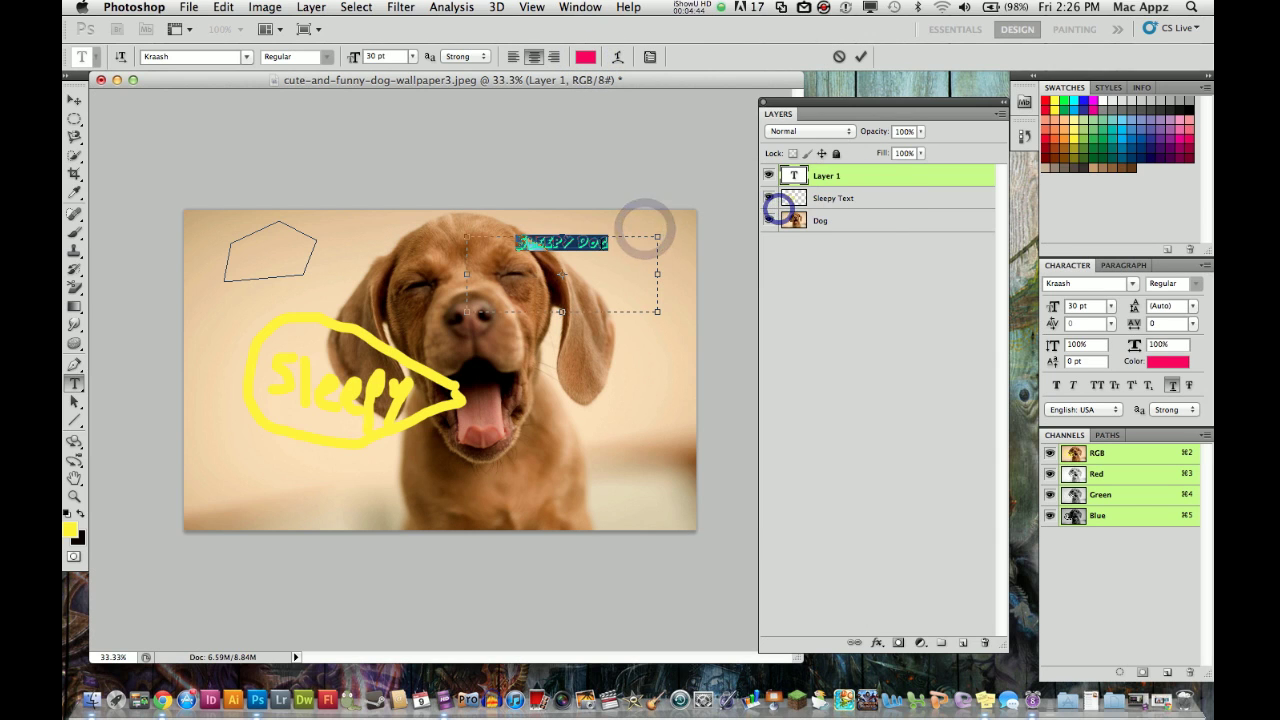
click(413, 57)
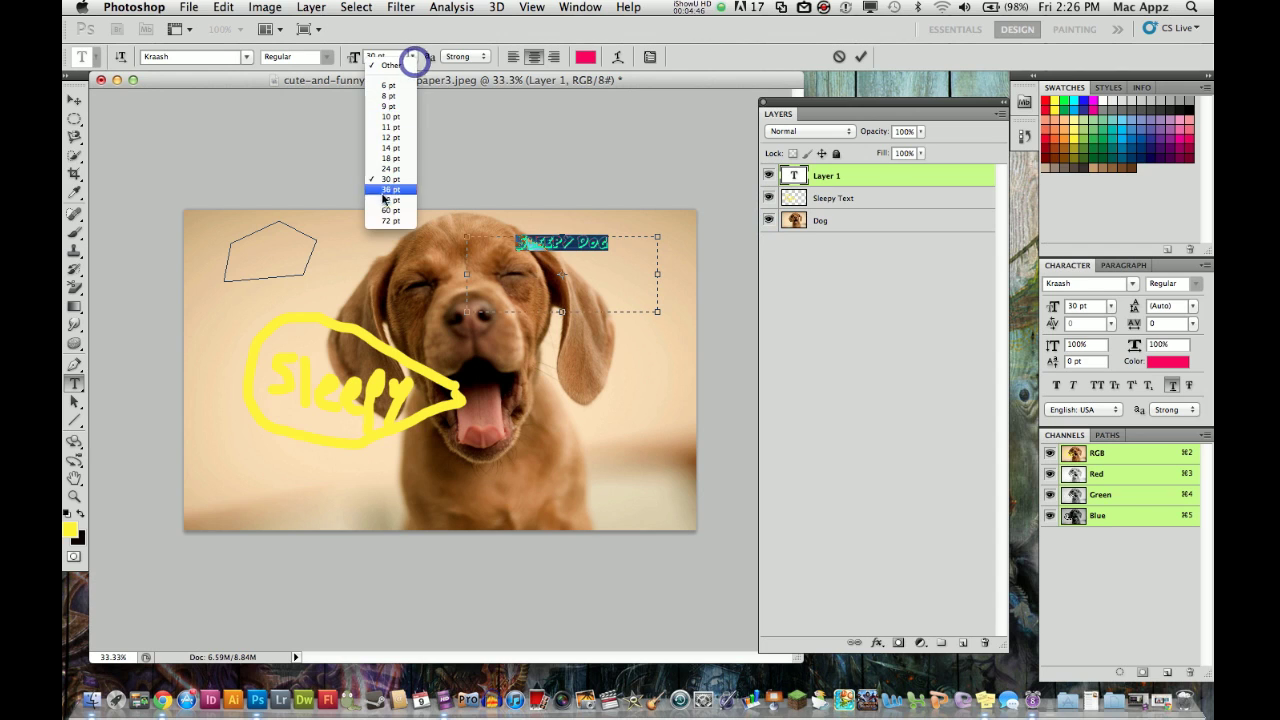
click(389, 206)
Step: Commit the SLEEPY DOG text and move it down beside the dog's mouth
click(74, 100)
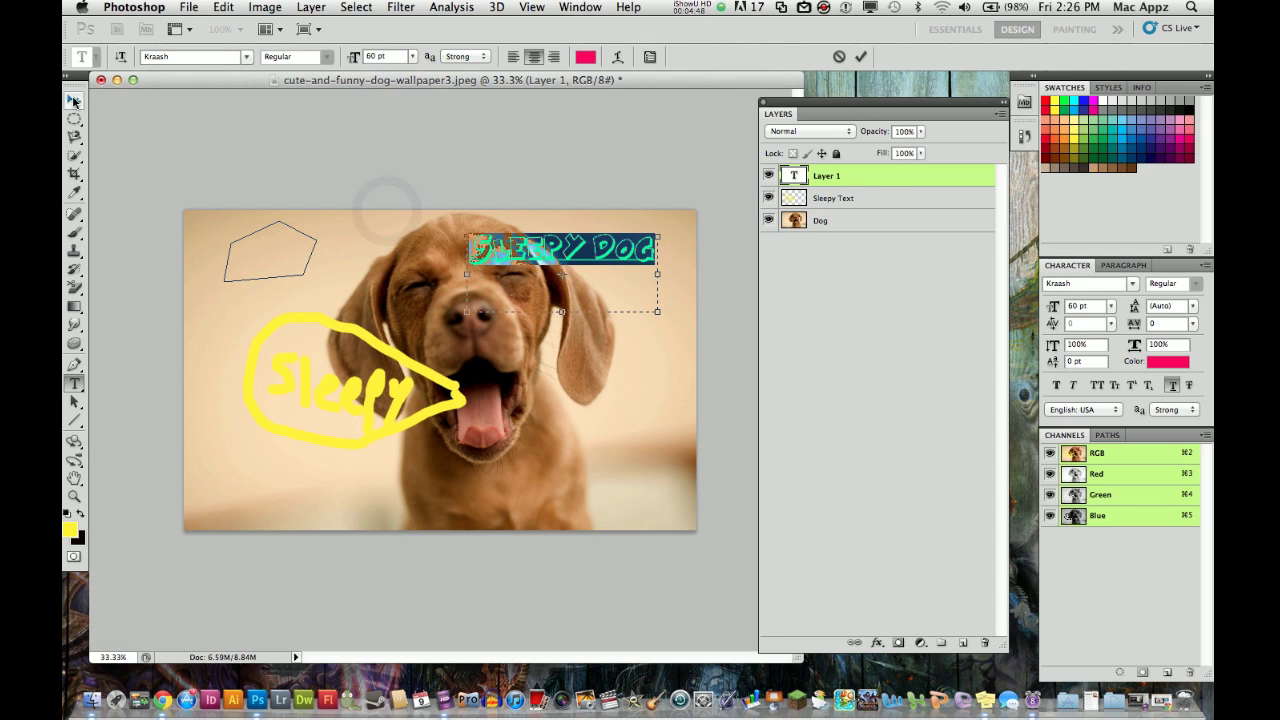
click(529, 248)
drag(530, 258, 551, 355)
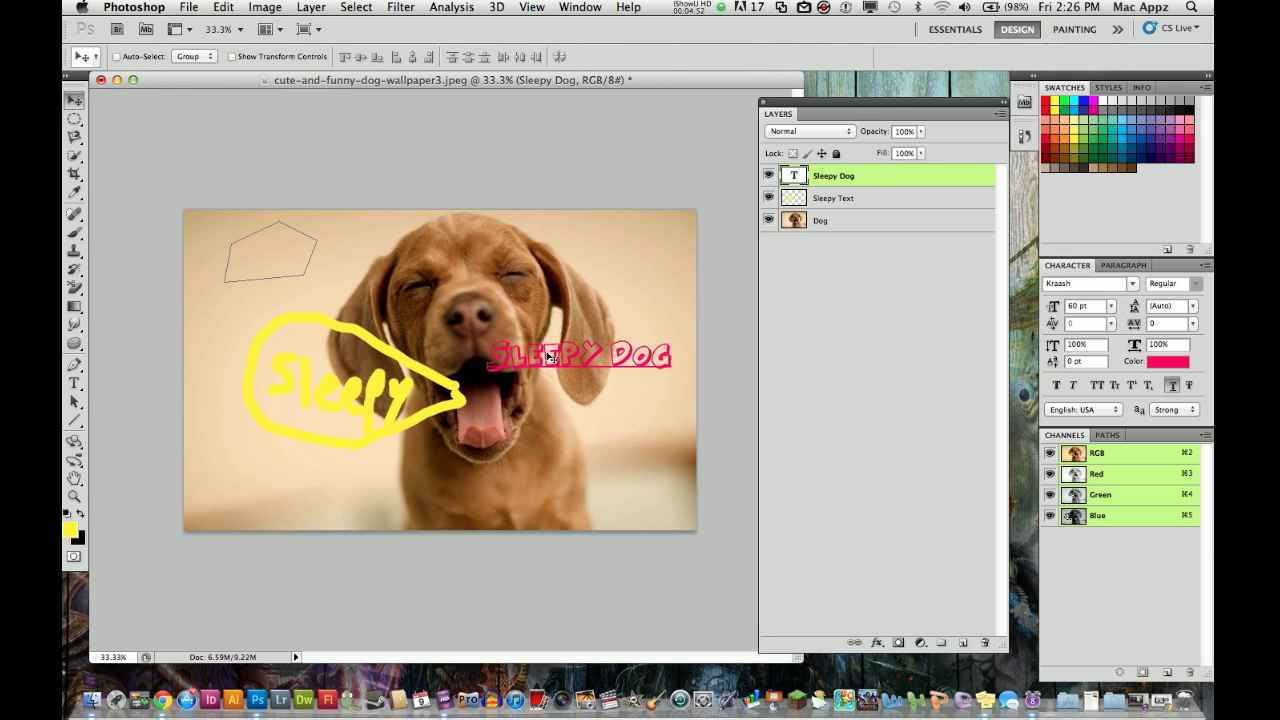
Step: Toggle the Sleepy Dog layer off and on, then drag the text up across the right ear
click(769, 176)
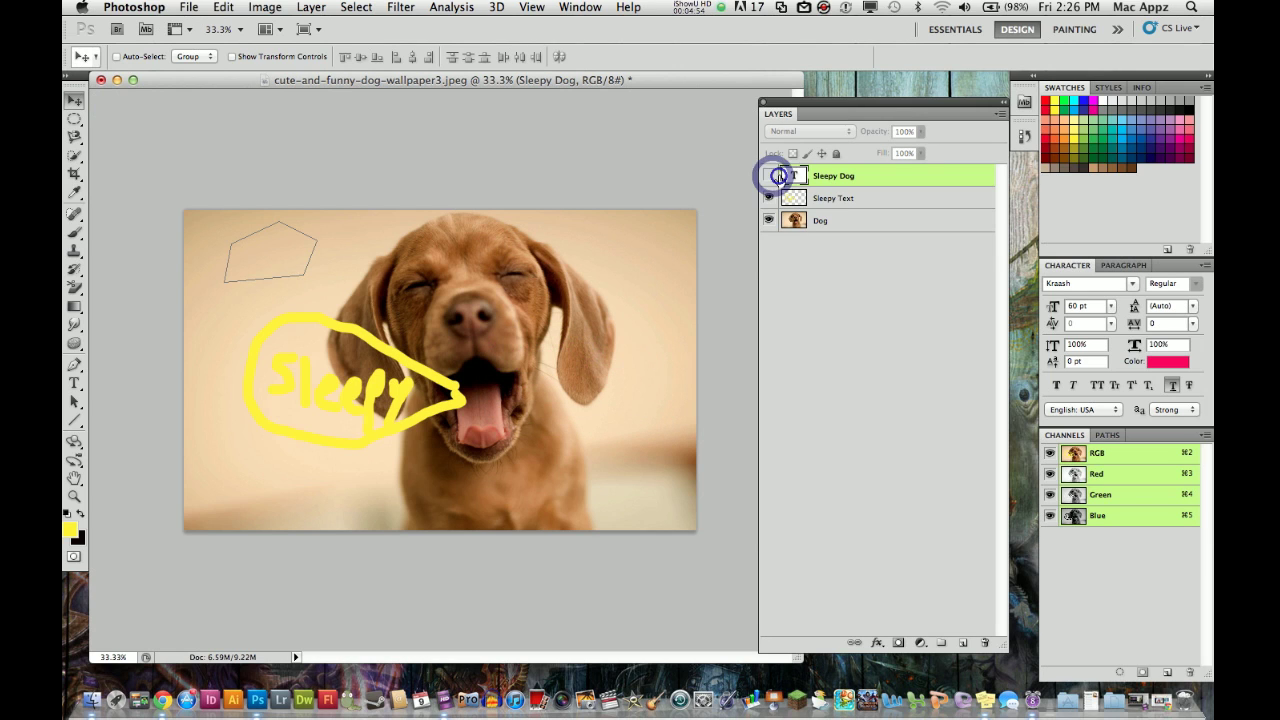
click(773, 176)
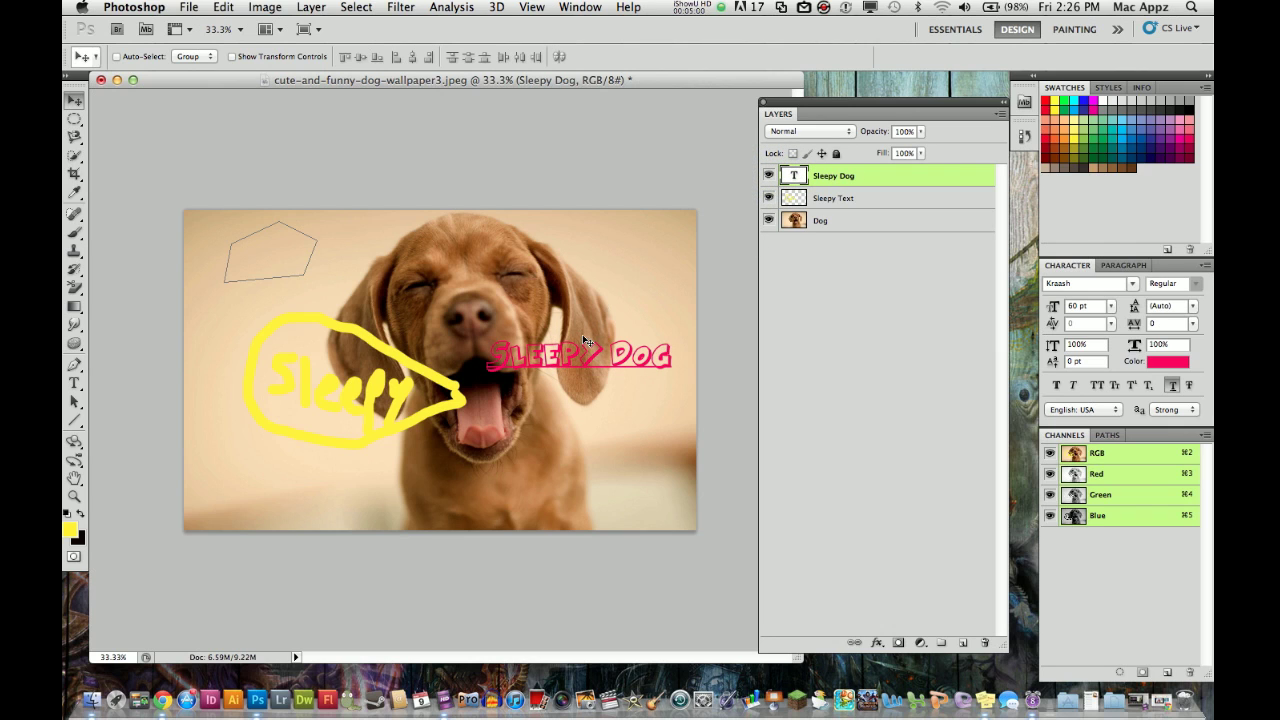
mouse_move(556, 362)
mouse_down()
mouse_move(335, 364)
mouse_move(330, 400)
mouse_move(340, 368)
mouse_move(522, 263)
mouse_move(562, 293)
mouse_up()
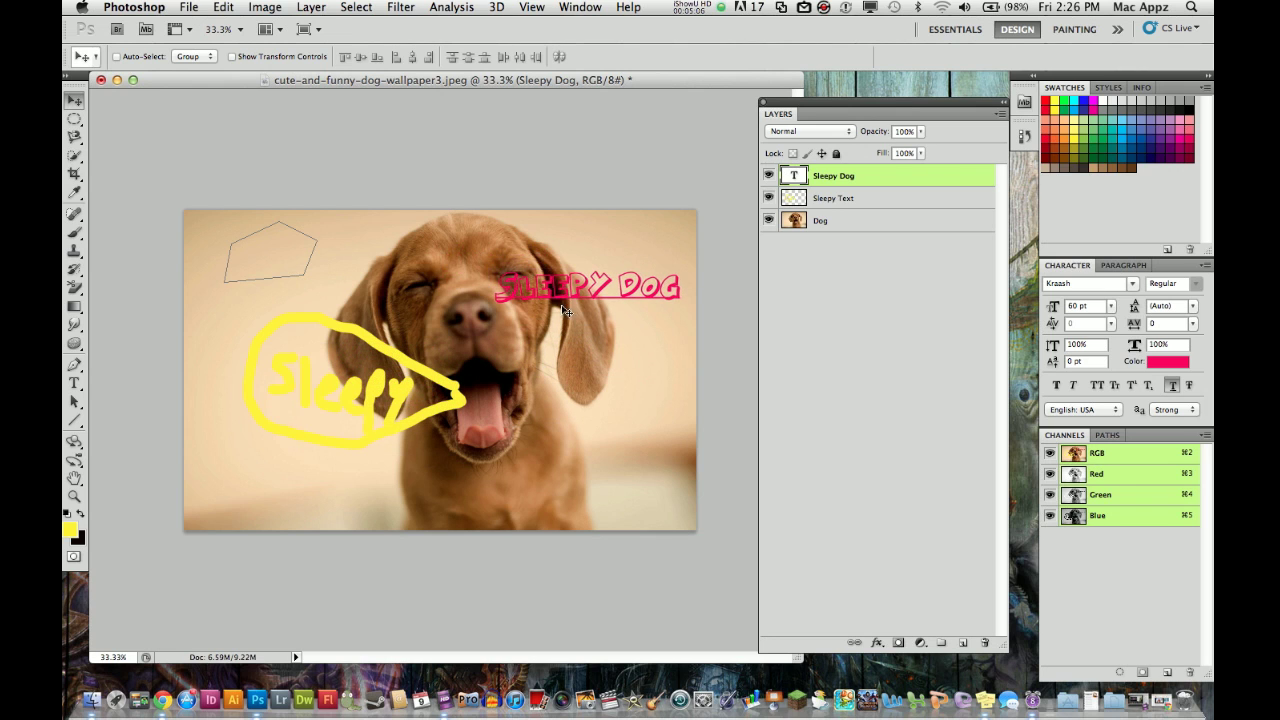